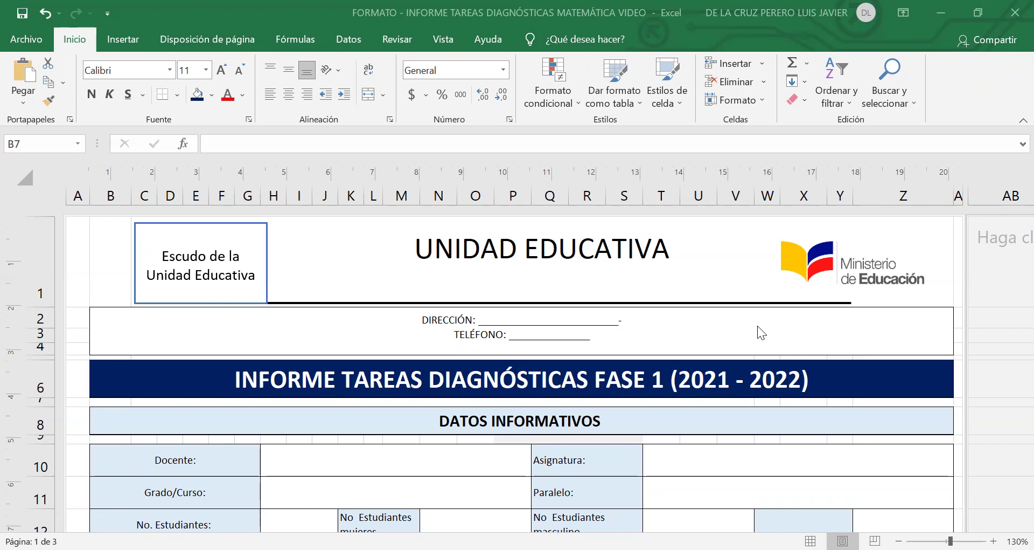
Step: Review the DATOS INFORMATIVOS fields for teacher, subject, grade, section and student numbers, plus the two week date rows
{"action": "scroll", "coordinate": [668, 384], "scroll_direction": "down", "scroll_amount": 2}
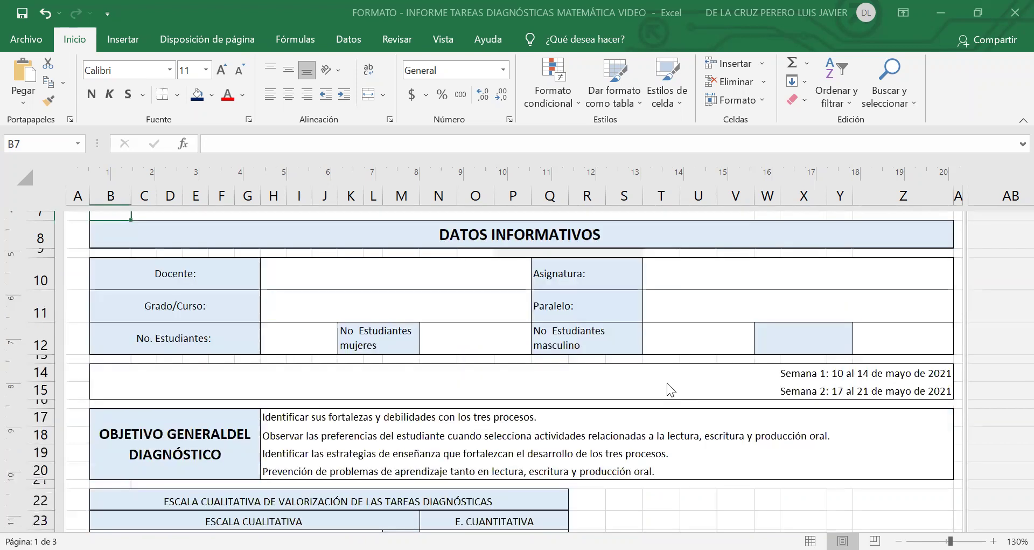
{"action": "left_click", "coordinate": [322, 275]}
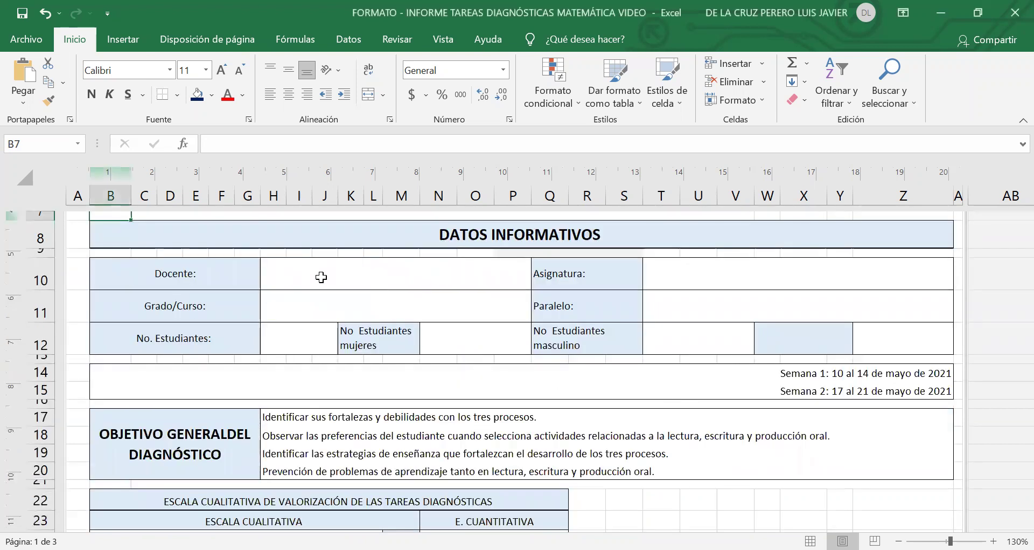
{"action": "left_click", "coordinate": [663, 275]}
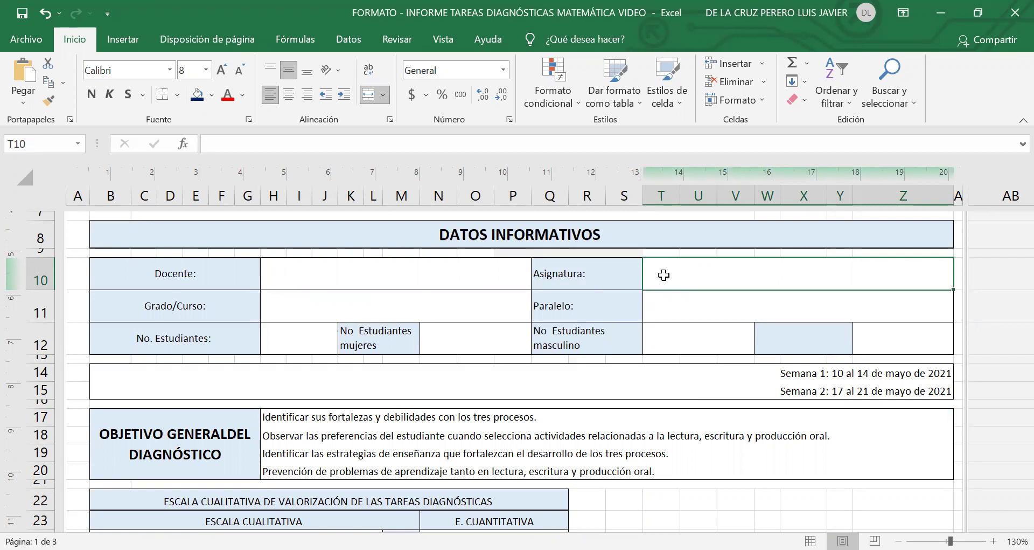
{"action": "left_click", "coordinate": [461, 309]}
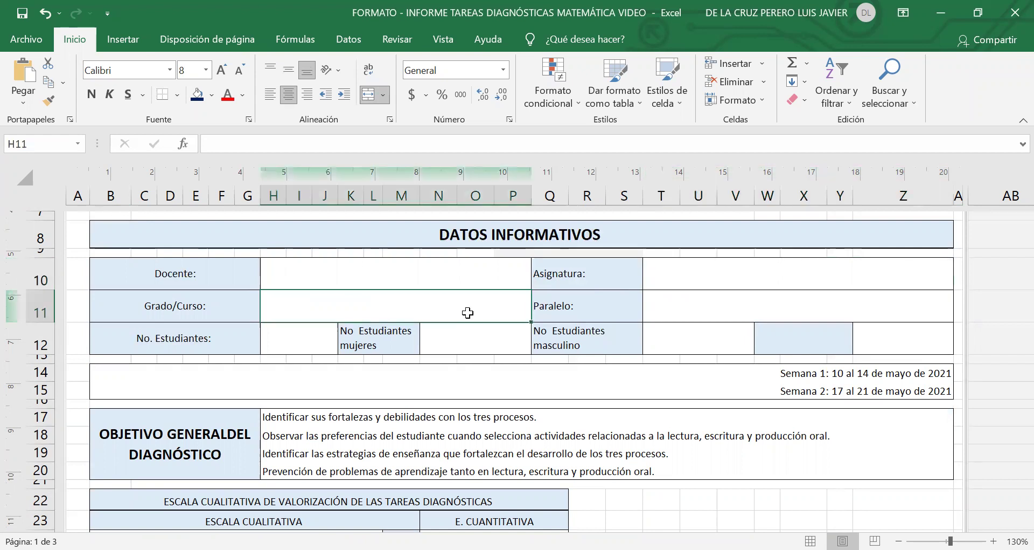
{"action": "left_click", "coordinate": [711, 297]}
{"action": "left_click", "coordinate": [312, 339]}
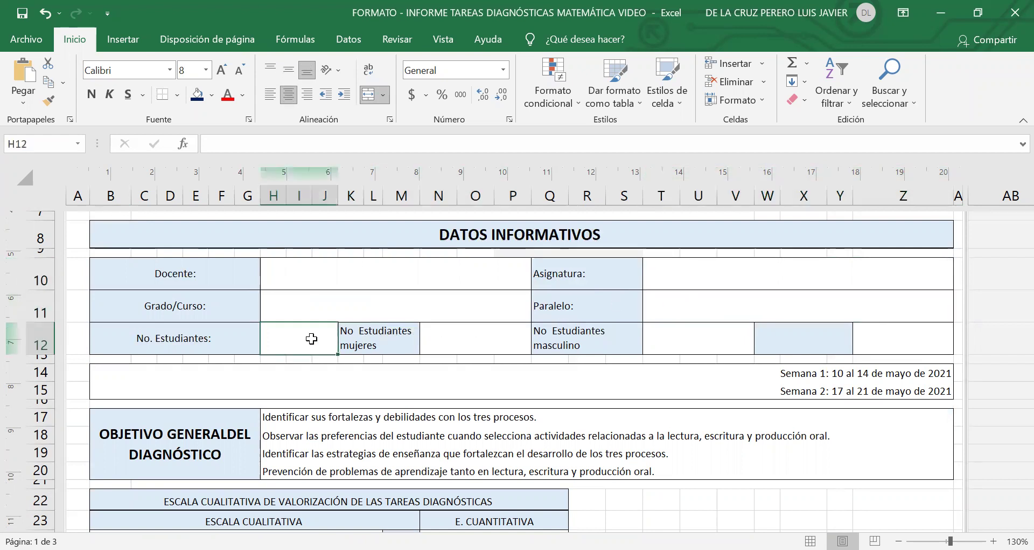
{"action": "left_click", "coordinate": [467, 341]}
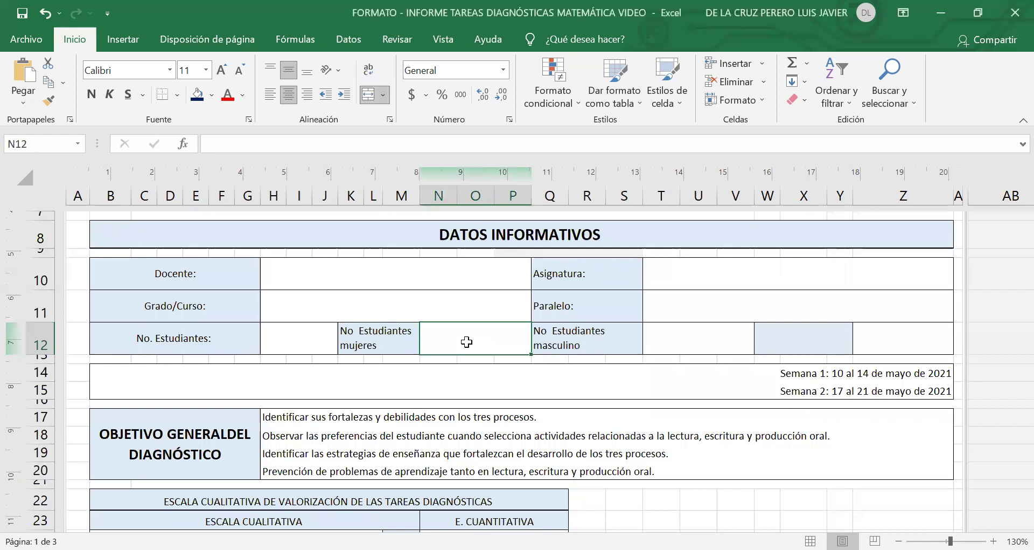
{"action": "left_click", "coordinate": [696, 331]}
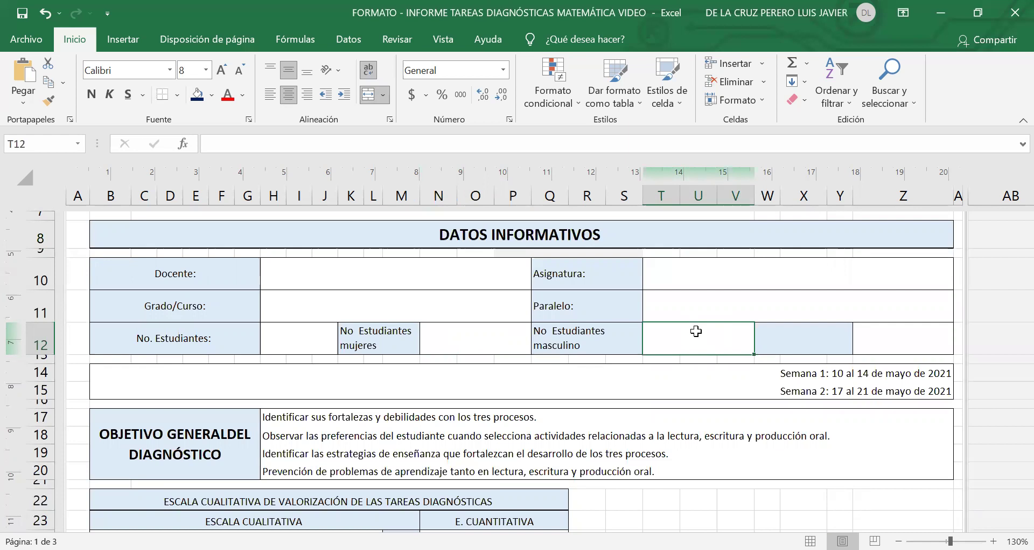
{"action": "left_click", "coordinate": [830, 374]}
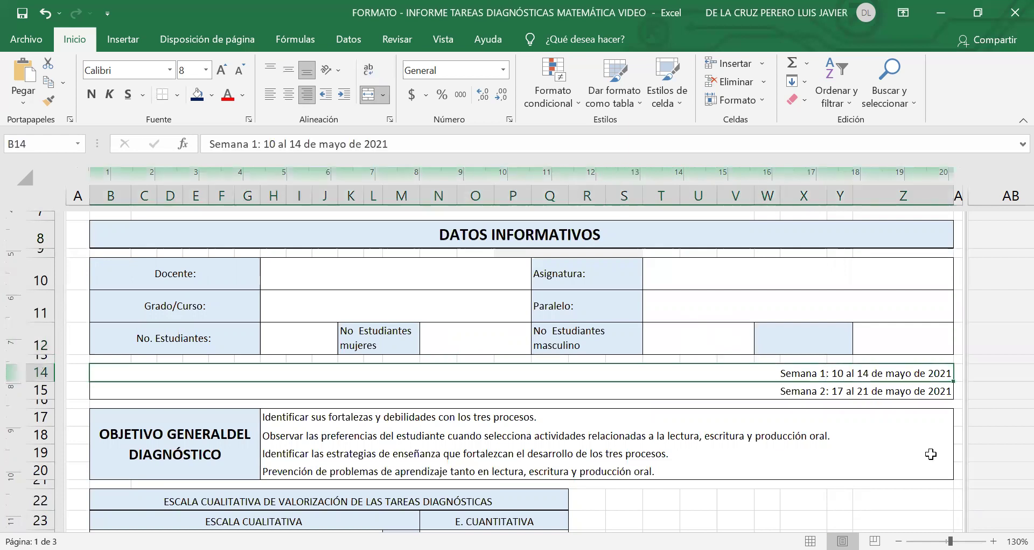
{"action": "left_click", "coordinate": [886, 394]}
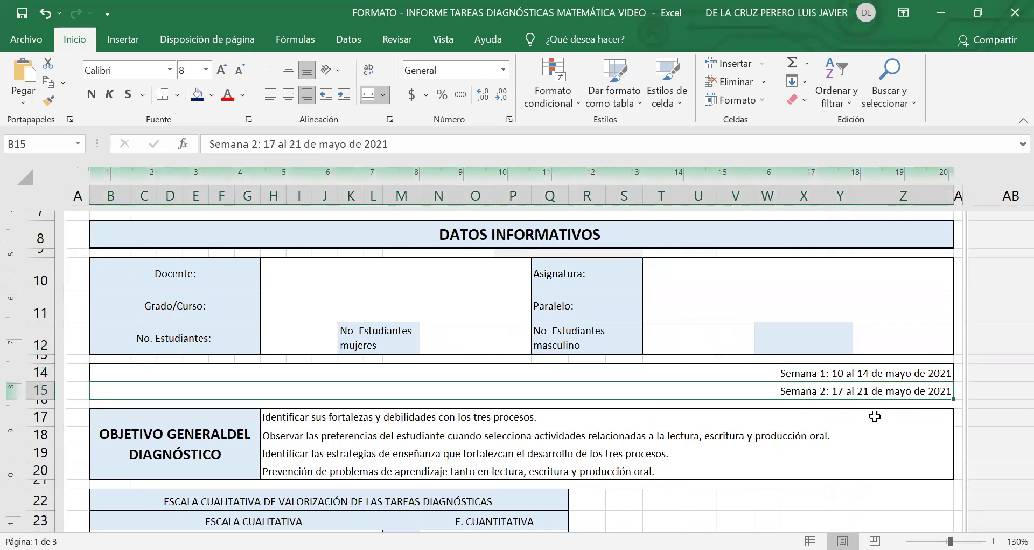
Step: Correct the objective heading in B17 to read "OBJETIVO GENERAL DEL DIAGNÓSTICO" by adding the missing space
{"action": "left_click", "coordinate": [377, 452]}
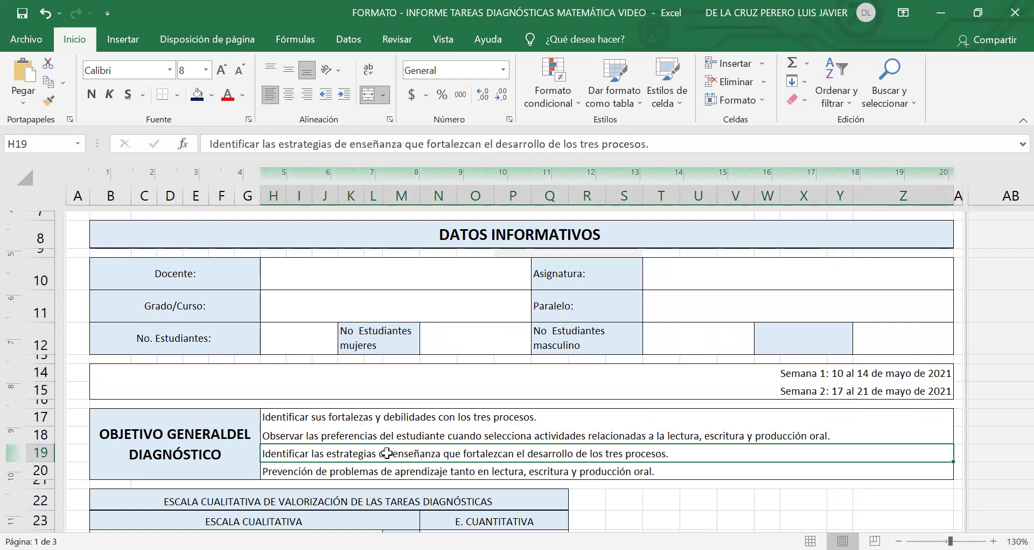
{"action": "double_click", "coordinate": [228, 434]}
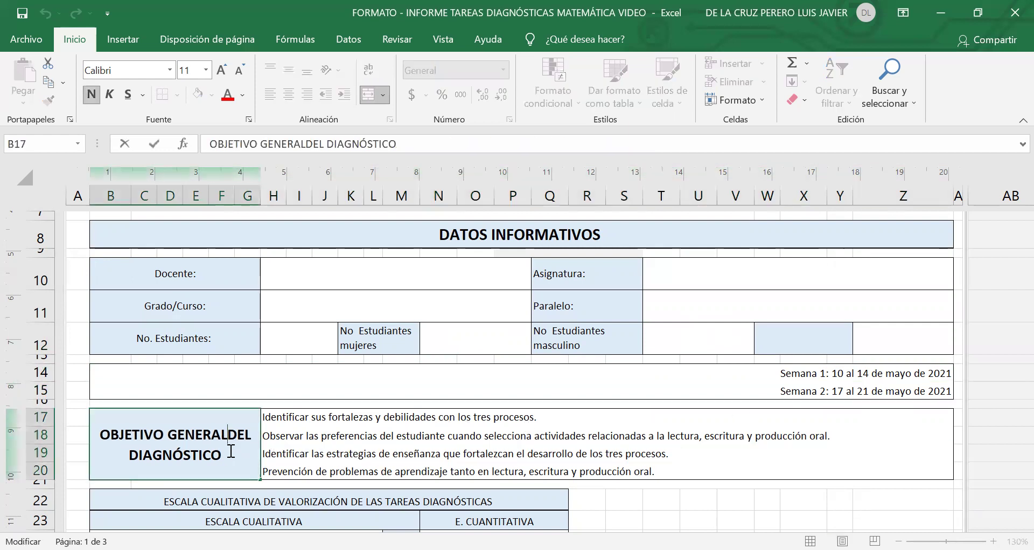
{"action": "left_click", "coordinate": [533, 453]}
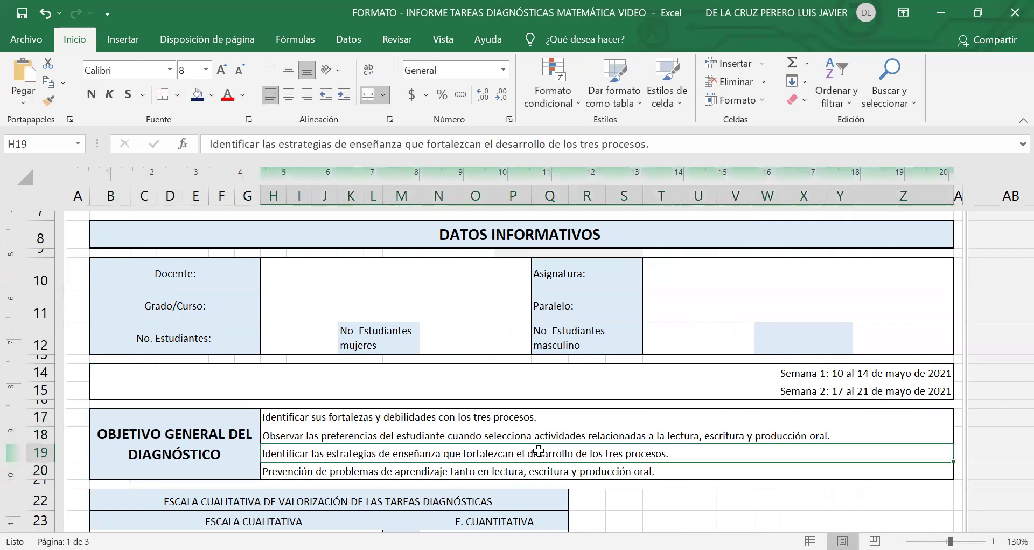
Step: Read through the four general objectives of the diagnostic in rows 17 to 20
{"action": "left_click", "coordinate": [426, 419]}
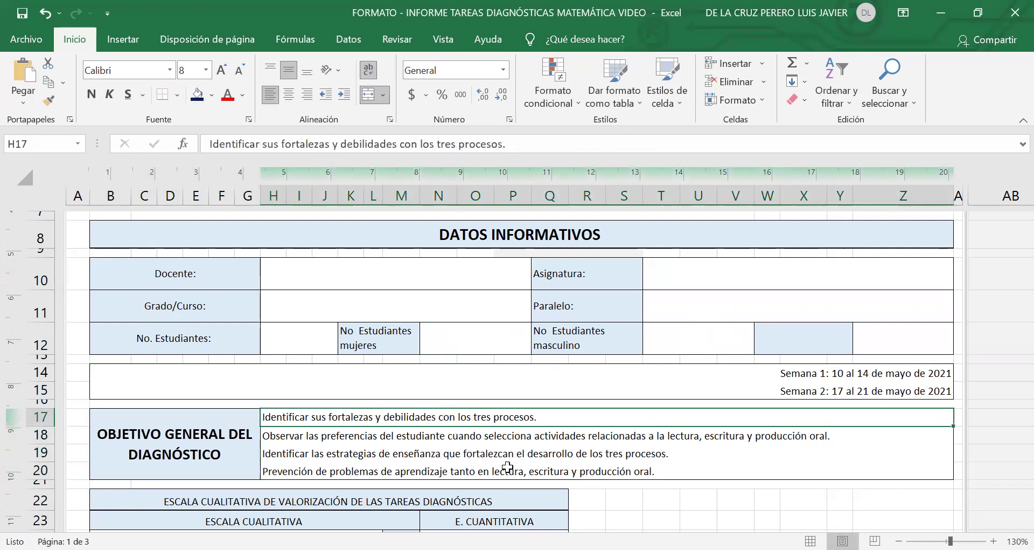
{"action": "key", "text": "Down"}
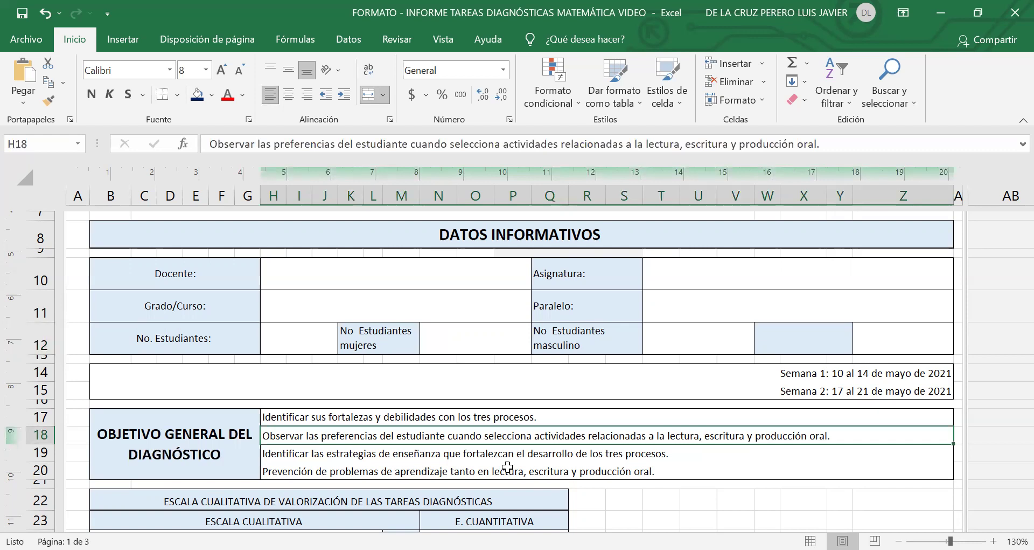
{"action": "key", "text": "Down"}
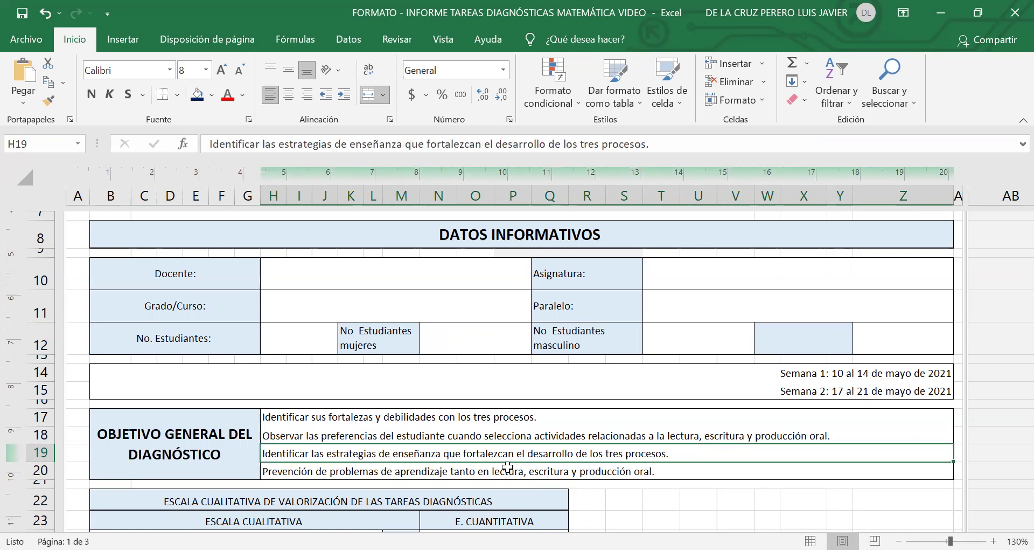
{"action": "key", "text": "Down"}
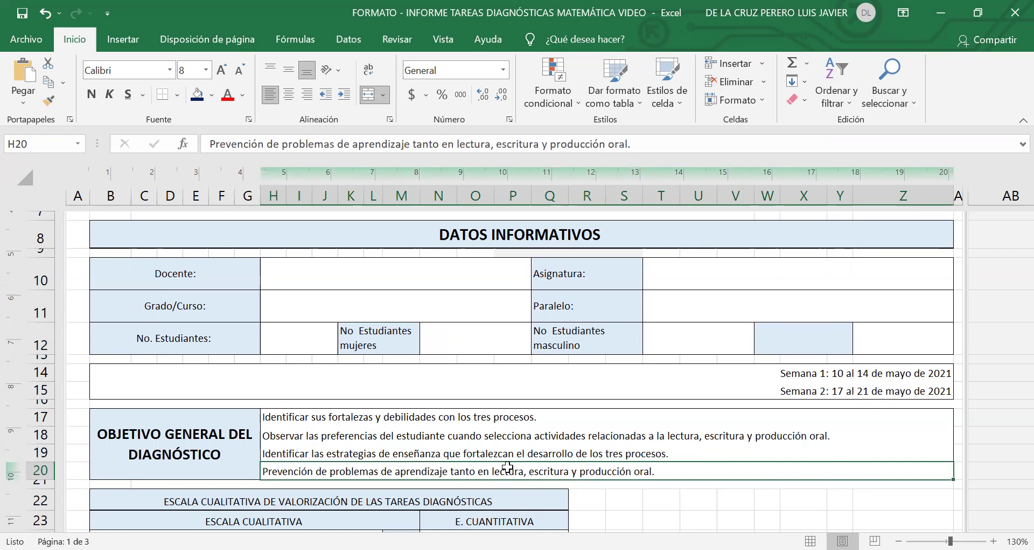
Step: Examine the rating scale table, comparing each qualitative level and its abbreviation with its quantitative range
{"action": "key", "text": "Down"}
{"action": "key", "text": "Down"}
{"action": "key", "text": "Down"}
{"action": "key", "text": "Down"}
{"action": "key", "text": "Down"}
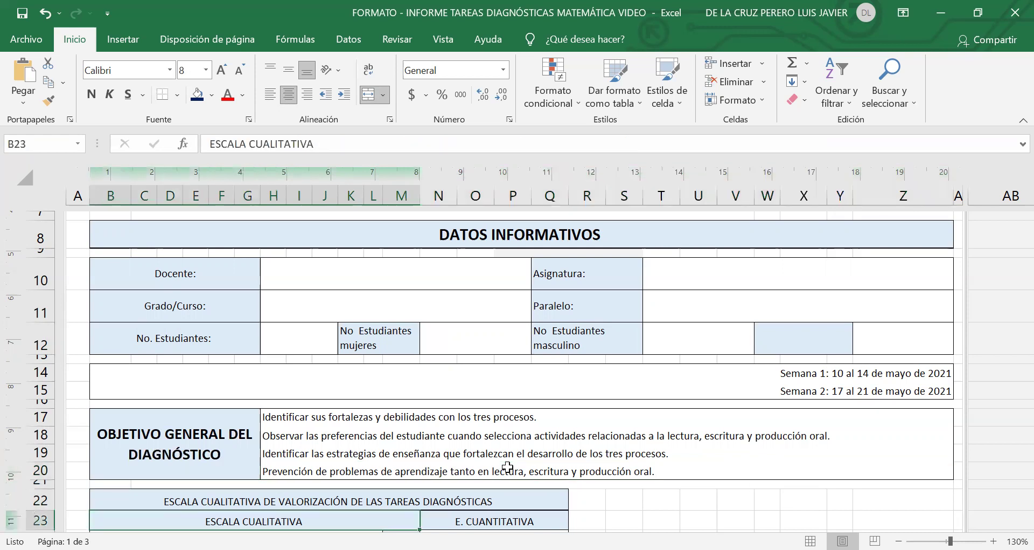
{"action": "key", "text": "Down"}
{"action": "key", "text": "Down"}
{"action": "key", "text": "Down"}
{"action": "key", "text": "Down"}
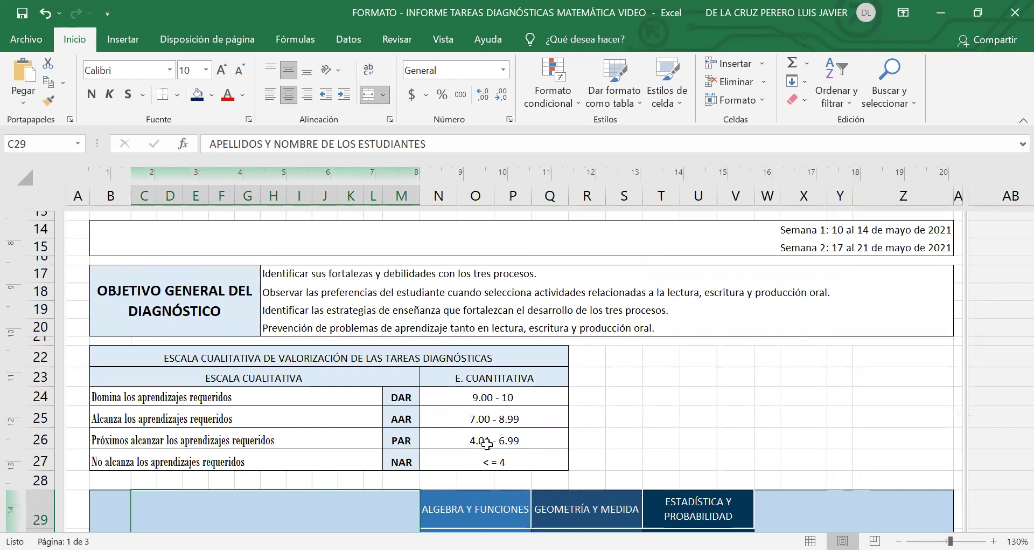
{"action": "left_click", "coordinate": [412, 395]}
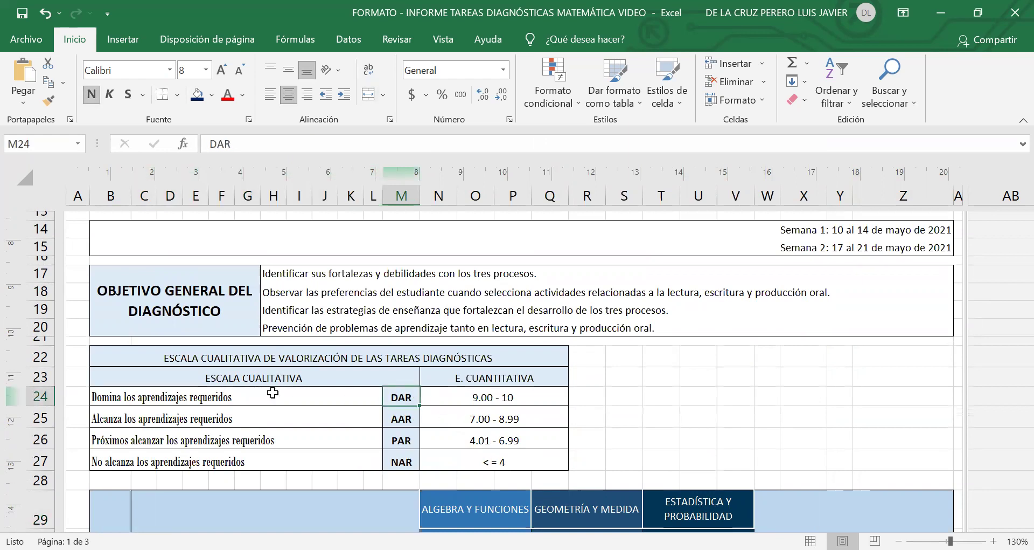
{"action": "left_click", "coordinate": [268, 413]}
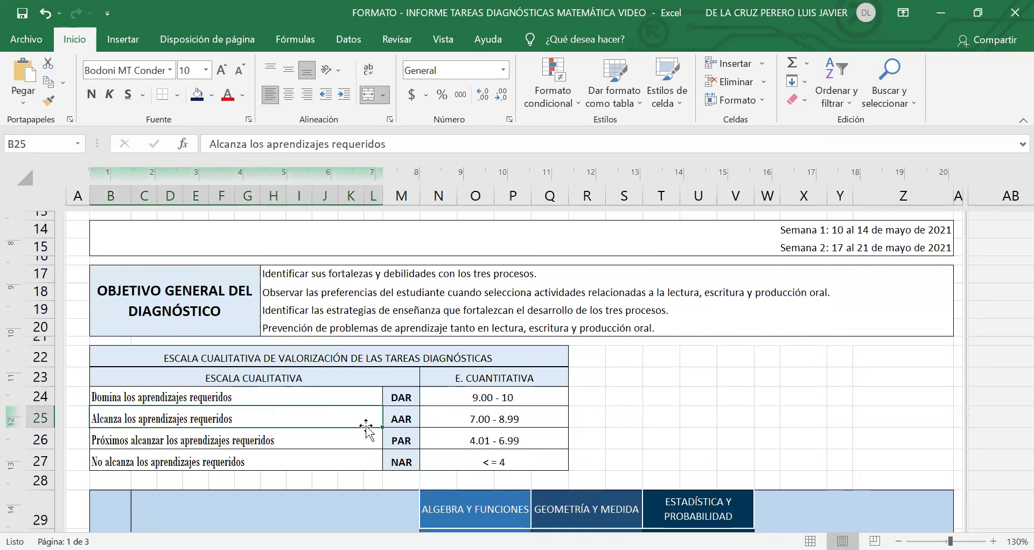
{"action": "left_click", "coordinate": [399, 419]}
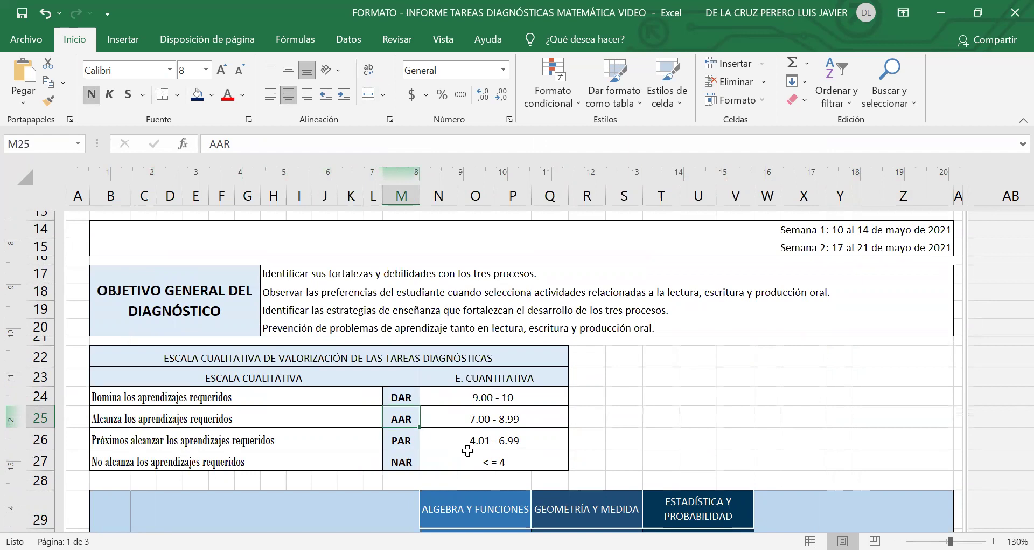
{"action": "key", "text": "Right"}
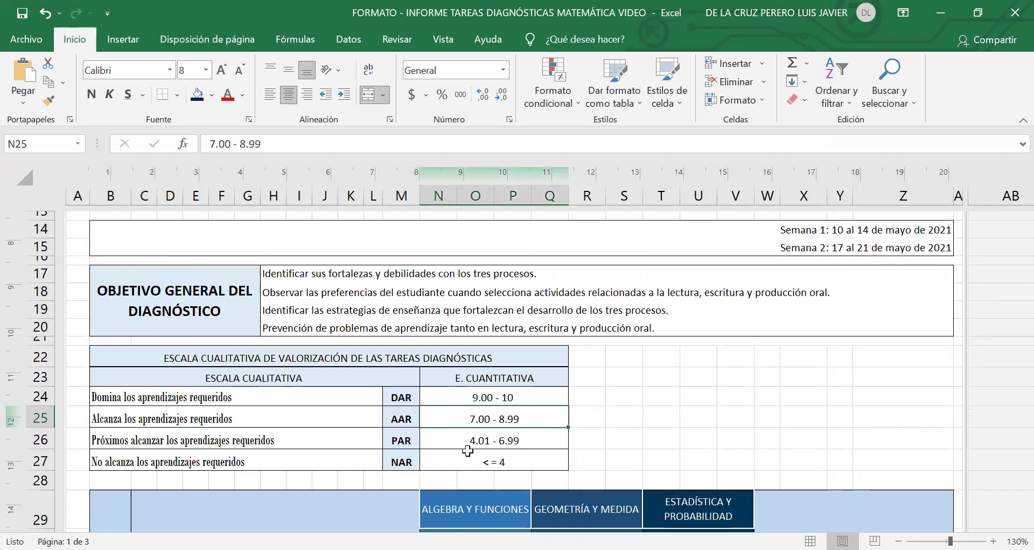
{"action": "key", "text": "Left"}
{"action": "key", "text": "Left"}
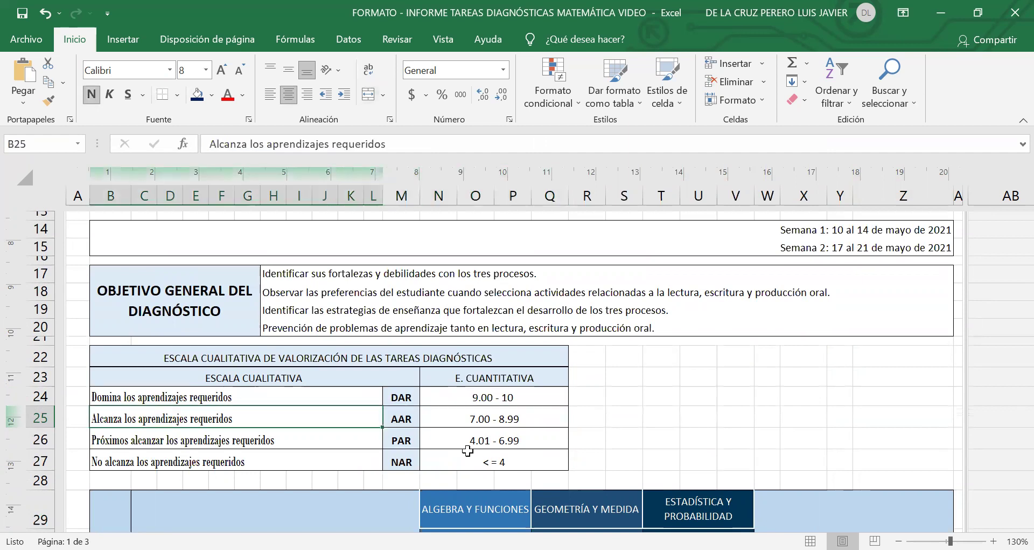
{"action": "key", "text": "Down"}
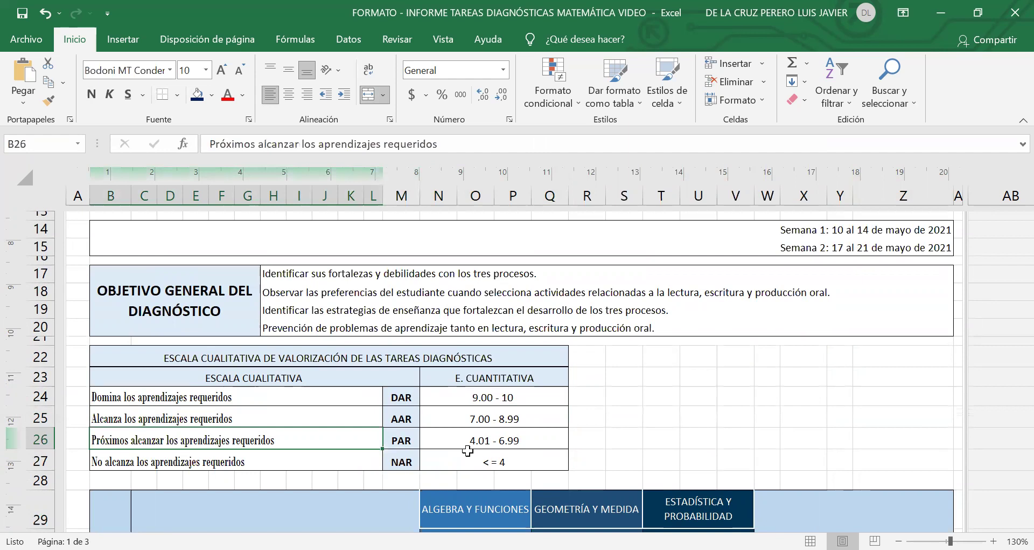
{"action": "key", "text": "Right"}
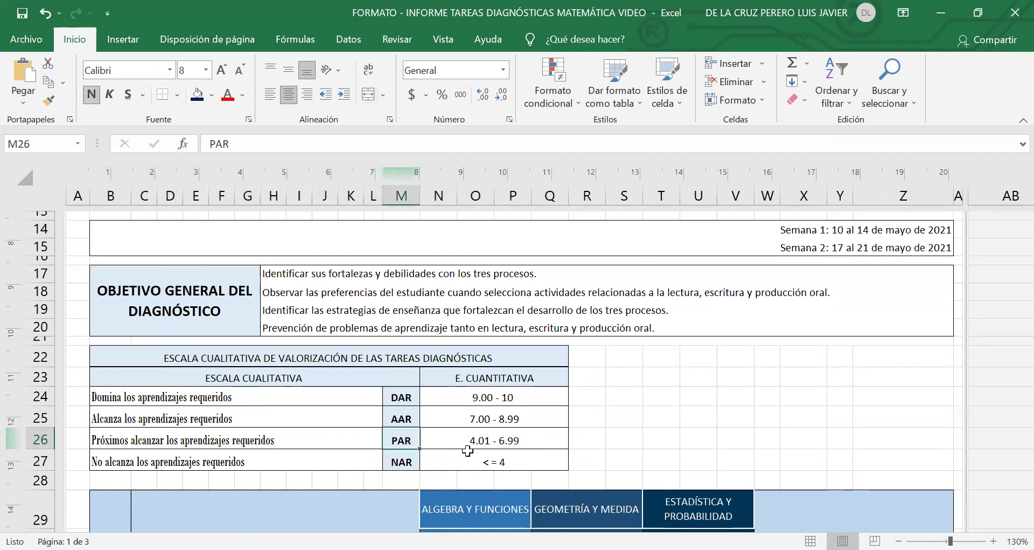
{"action": "key", "text": "Right"}
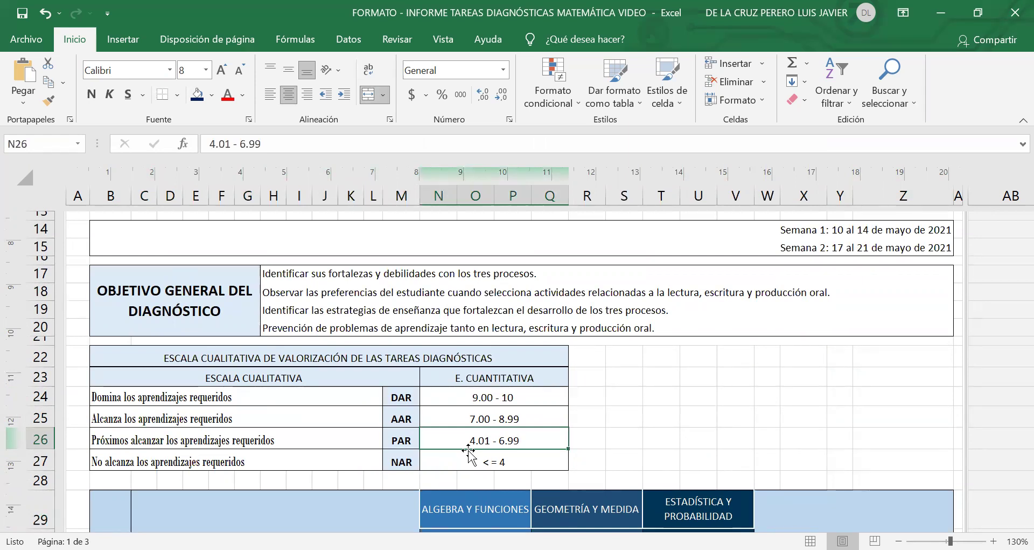
{"action": "key", "text": "Left"}
{"action": "key", "text": "Left"}
{"action": "key", "text": "Down"}
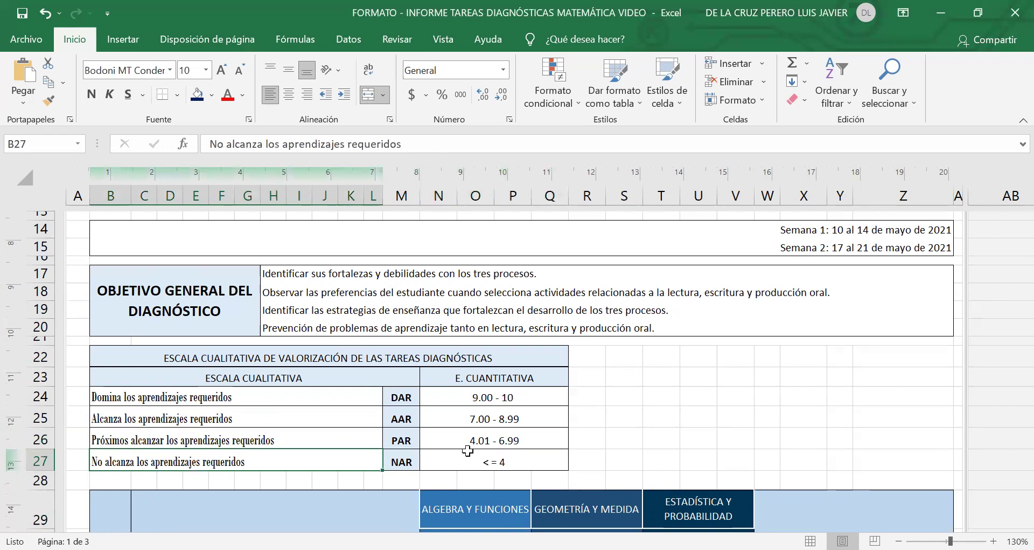
{"action": "key", "text": "Right"}
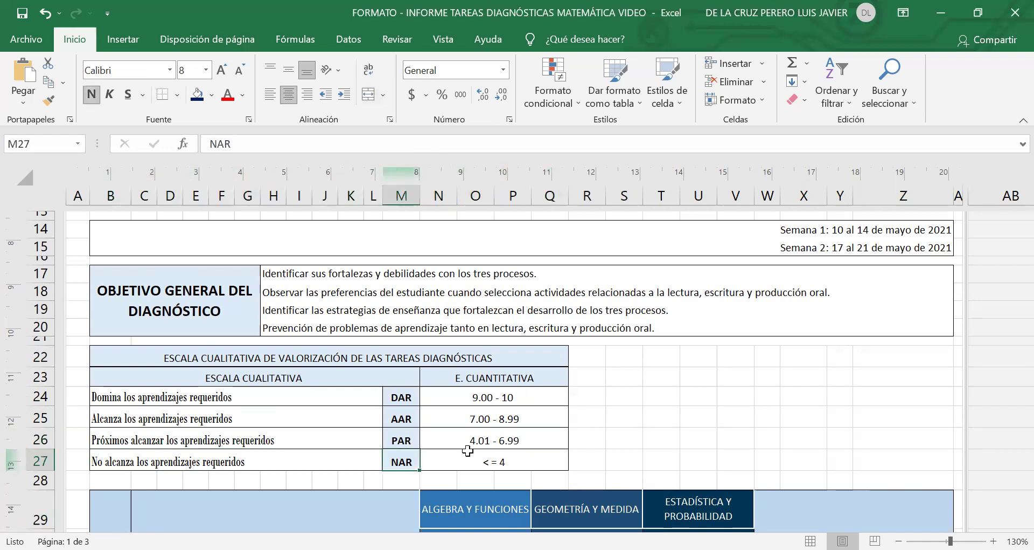
{"action": "key", "text": "Right"}
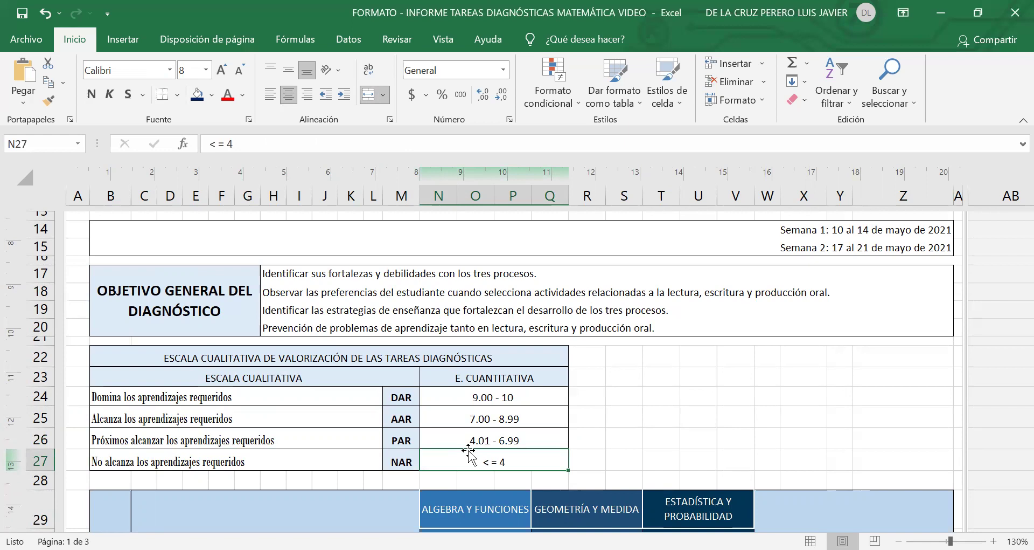
Step: Set the first student's ALGEBRA Y FUNCIONES rating for "Formación y utilización de conceptos y propiedades" (N33) to DAR
{"action": "scroll", "coordinate": [549, 415], "scroll_direction": "down", "scroll_amount": 3}
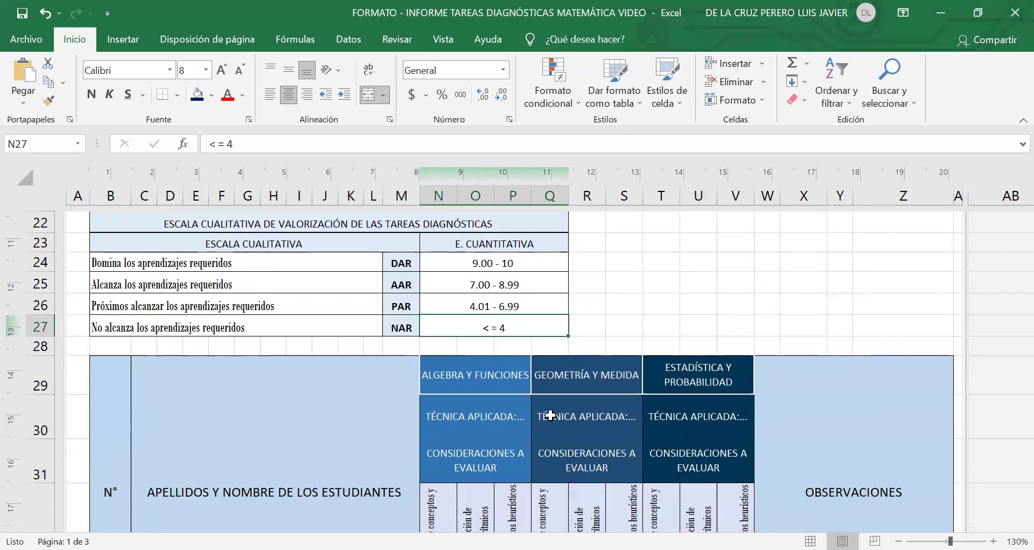
{"action": "scroll", "coordinate": [549, 415], "scroll_direction": "down", "scroll_amount": 2}
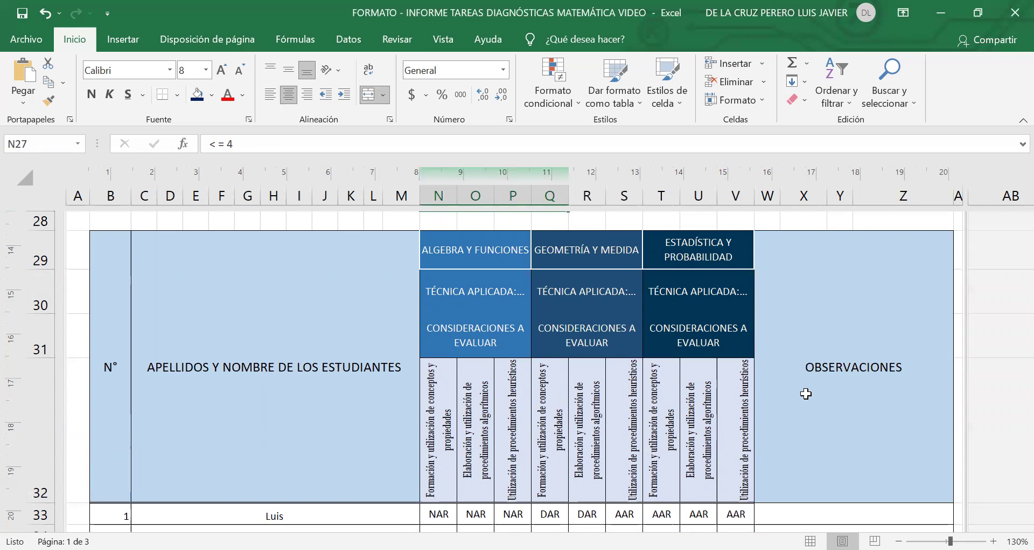
{"action": "scroll", "coordinate": [781, 415], "scroll_direction": "down", "scroll_amount": 1}
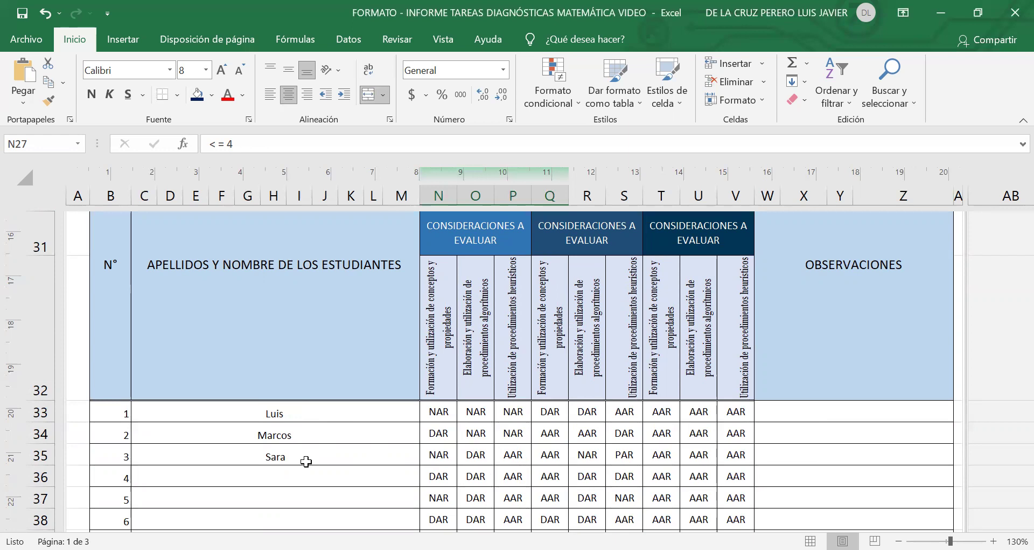
{"action": "left_click", "coordinate": [443, 416]}
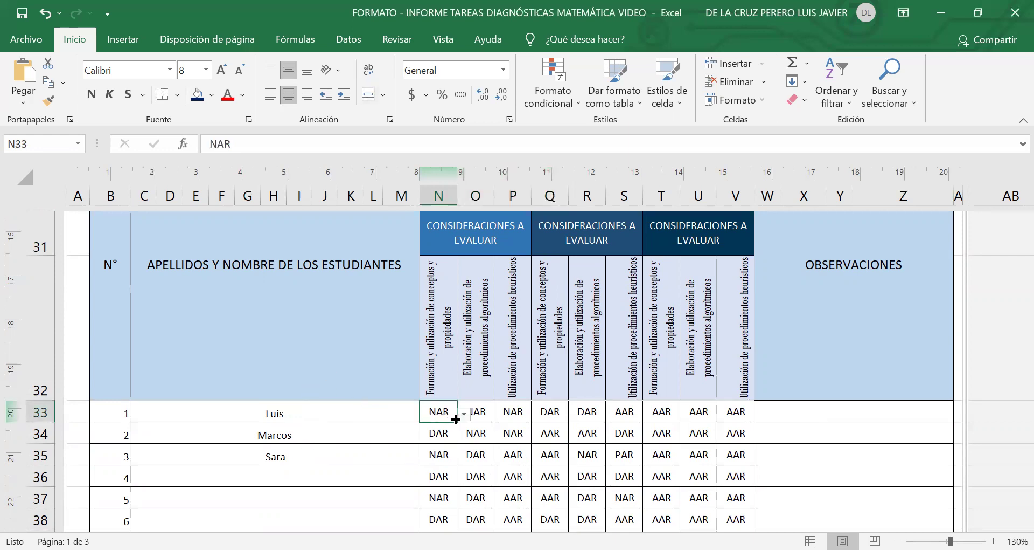
{"action": "left_click", "coordinate": [464, 414]}
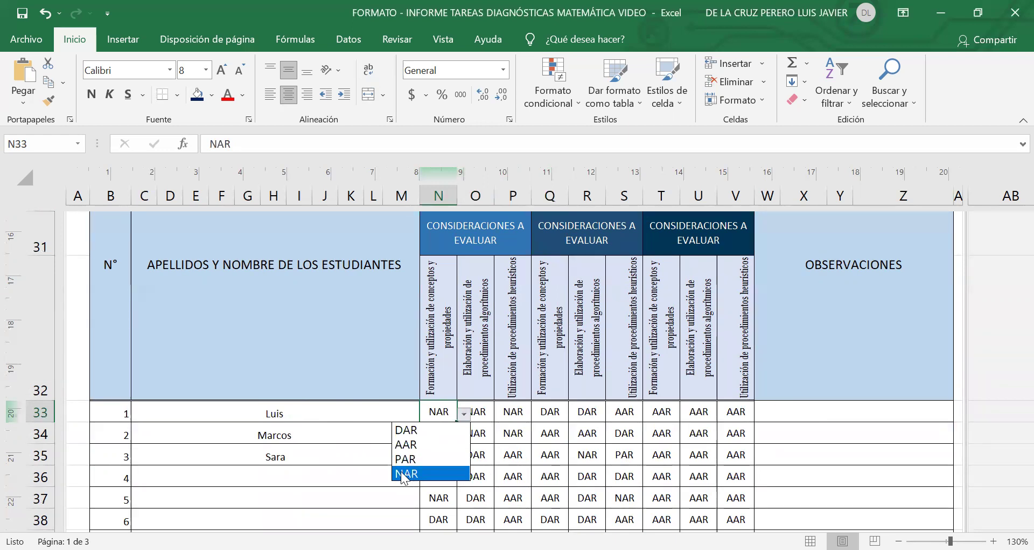
{"action": "left_click", "coordinate": [419, 429]}
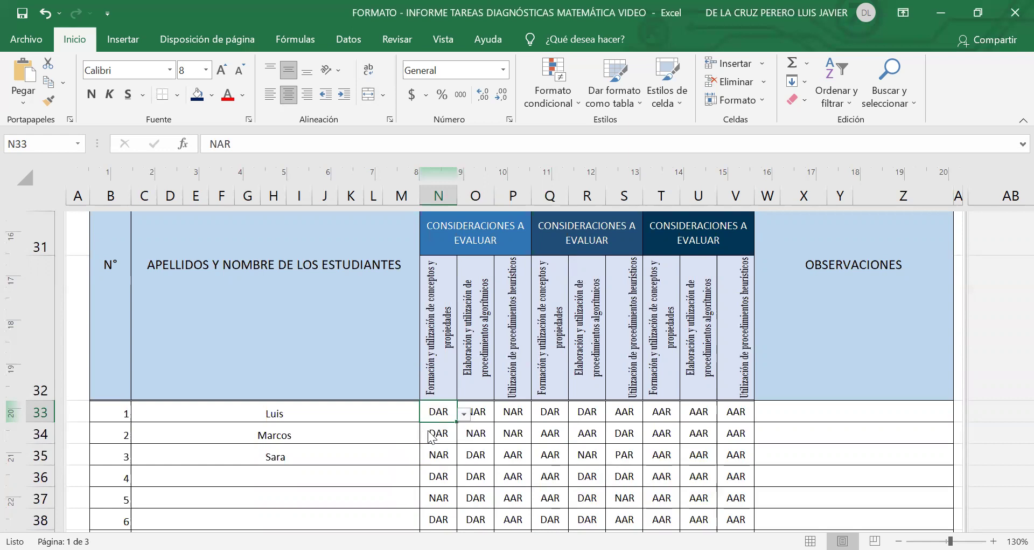
Step: Set the first student's remaining two ALGEBRA Y FUNCIONES ratings, in O33 and P33, to DAR
{"action": "left_click", "coordinate": [478, 411]}
{"action": "left_click", "coordinate": [501, 415]}
{"action": "left_click", "coordinate": [465, 430]}
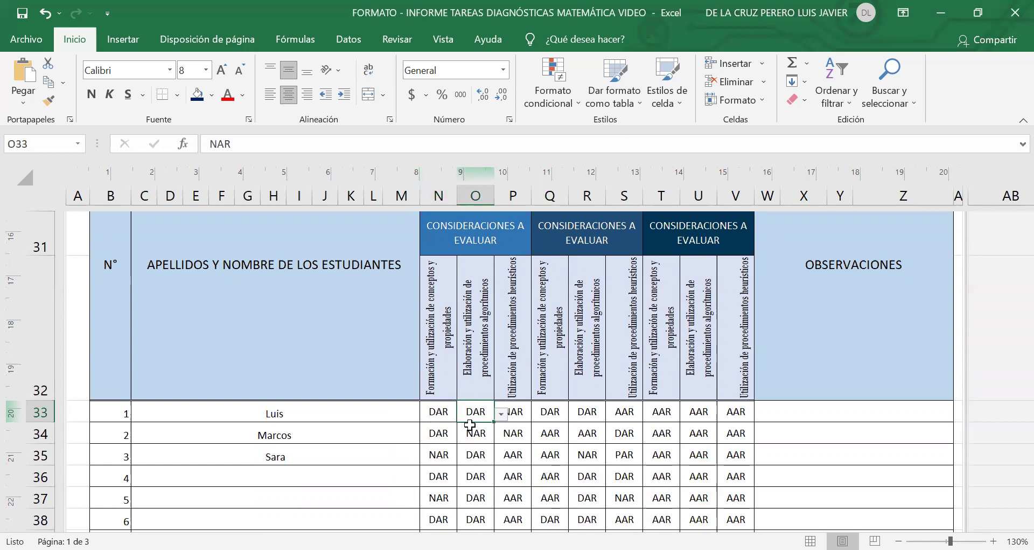
{"action": "left_click", "coordinate": [521, 412]}
{"action": "left_click", "coordinate": [538, 413]}
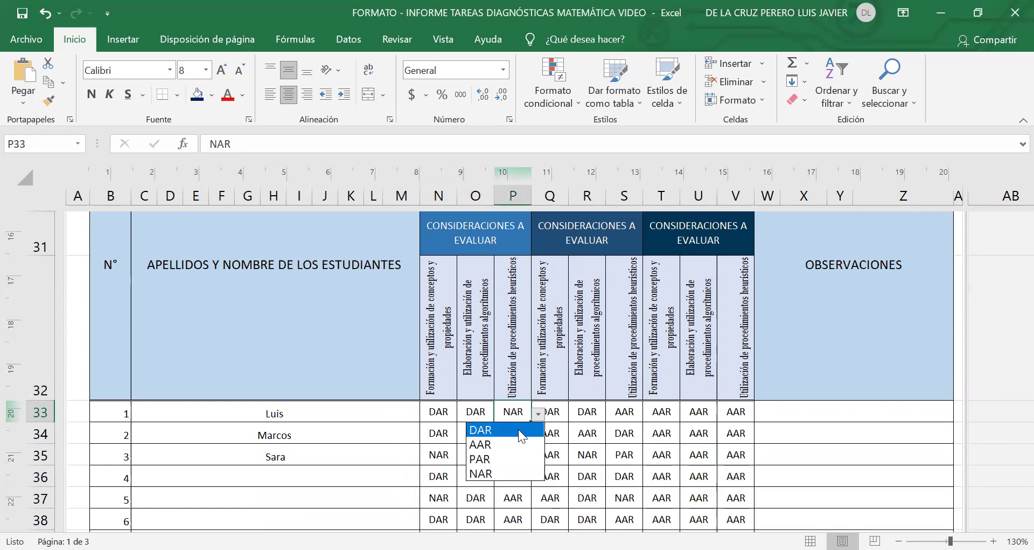
{"action": "left_click", "coordinate": [516, 430]}
Step: Set the first student's GEOMETRÍA Y MEDIDA ratings to AAR in Q33, DAR in R33 and AAR in S33
{"action": "left_click", "coordinate": [550, 411]}
{"action": "left_click", "coordinate": [576, 413]}
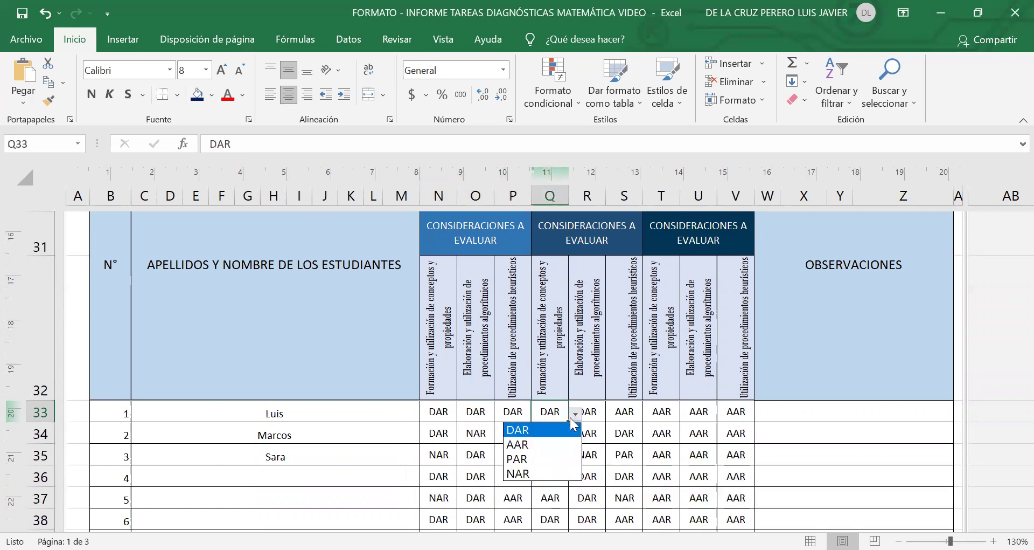
{"action": "left_click", "coordinate": [550, 443]}
{"action": "left_click", "coordinate": [600, 415]}
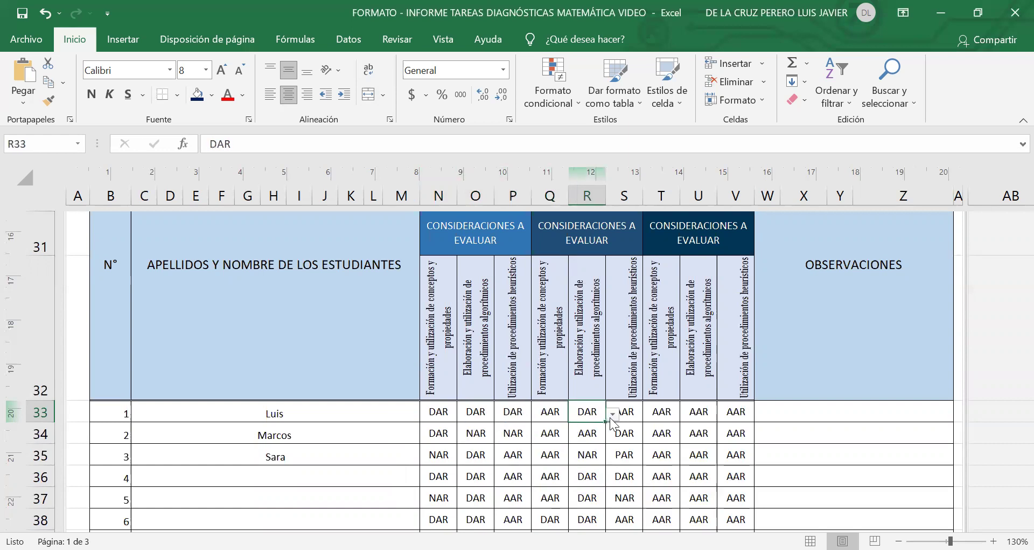
{"action": "left_click", "coordinate": [612, 413]}
{"action": "left_click", "coordinate": [624, 412]}
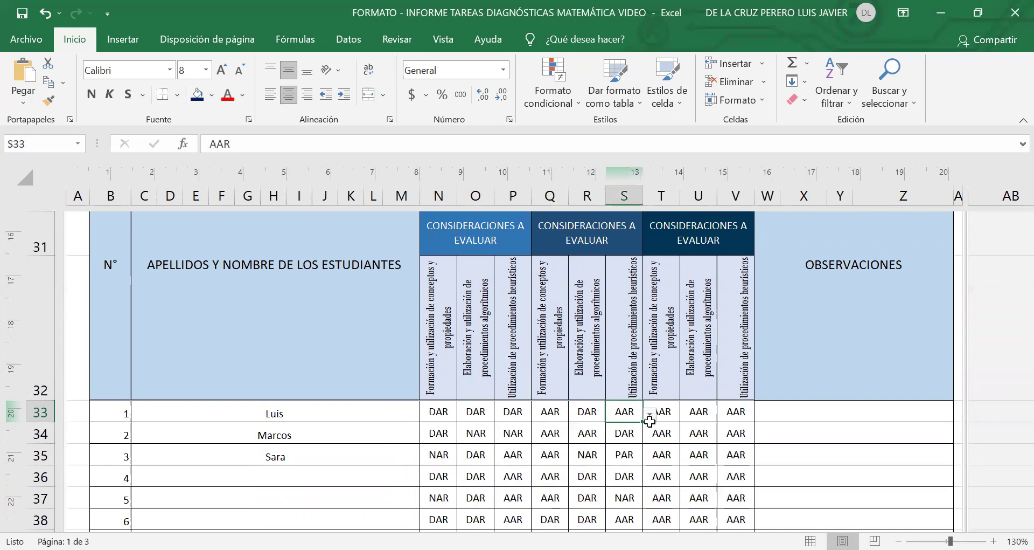
{"action": "left_click", "coordinate": [650, 414]}
{"action": "left_click", "coordinate": [610, 443]}
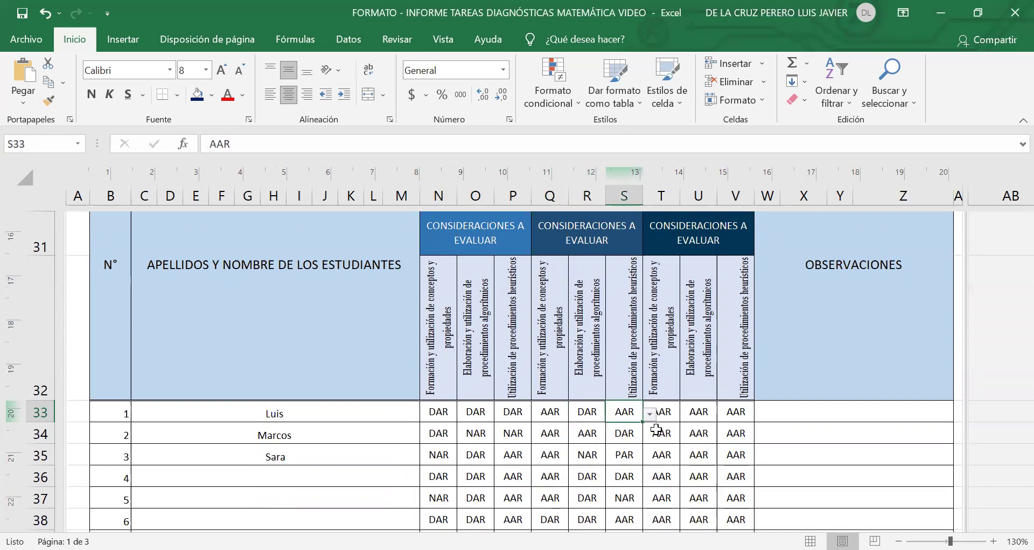
{"action": "left_click", "coordinate": [700, 414]}
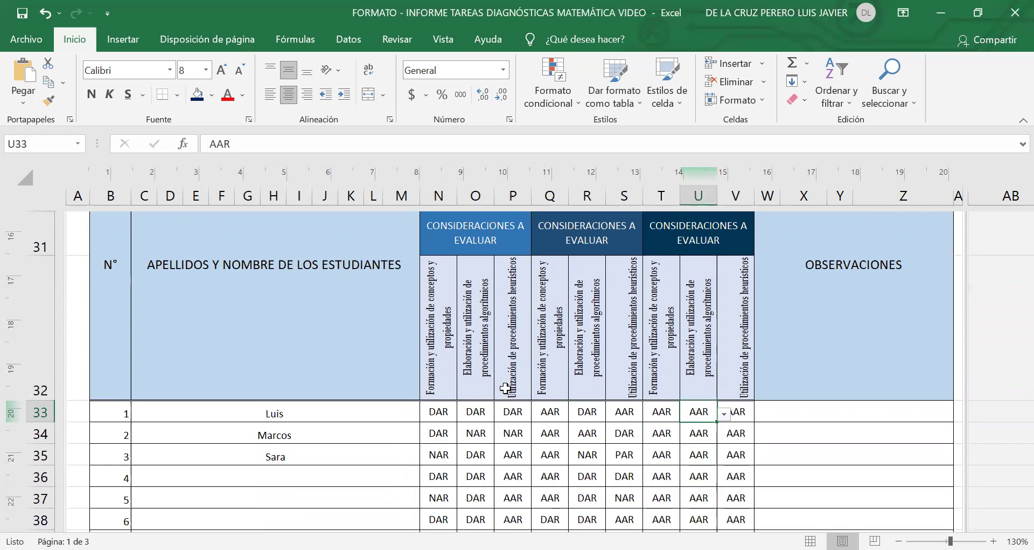
Step: Review the full student ratings list, the total number of students, and the qualitative scale summary and results tables in rows 79 to 93
{"action": "scroll", "coordinate": [501, 409], "scroll_direction": "down", "scroll_amount": 2}
{"action": "scroll", "coordinate": [462, 388], "scroll_direction": "up", "scroll_amount": 3}
{"action": "scroll", "coordinate": [534, 428], "scroll_direction": "down", "scroll_amount": 9}
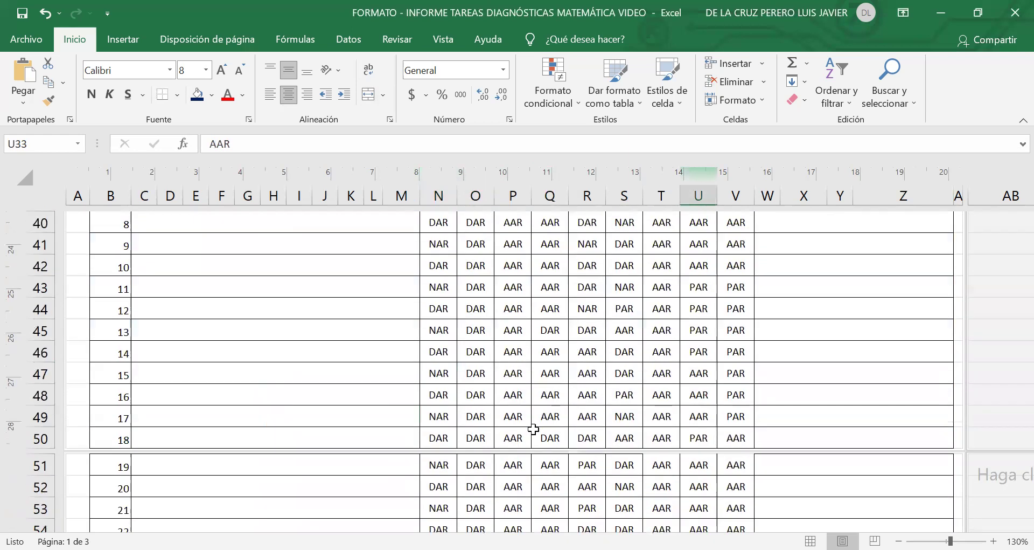
{"action": "scroll", "coordinate": [534, 429], "scroll_direction": "down", "scroll_amount": 4}
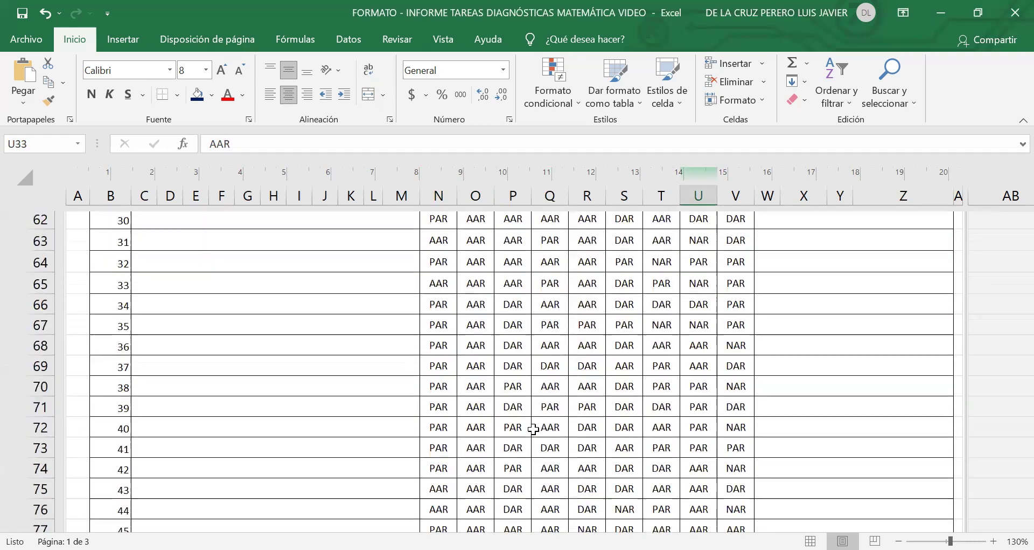
{"action": "left_click", "coordinate": [413, 402]}
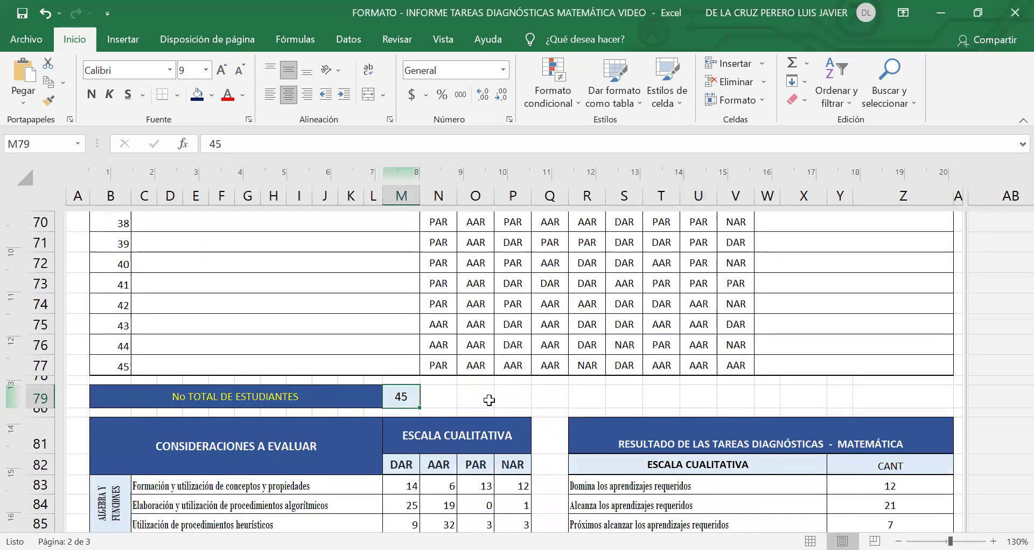
{"action": "scroll", "coordinate": [668, 395], "scroll_direction": "down", "scroll_amount": 2}
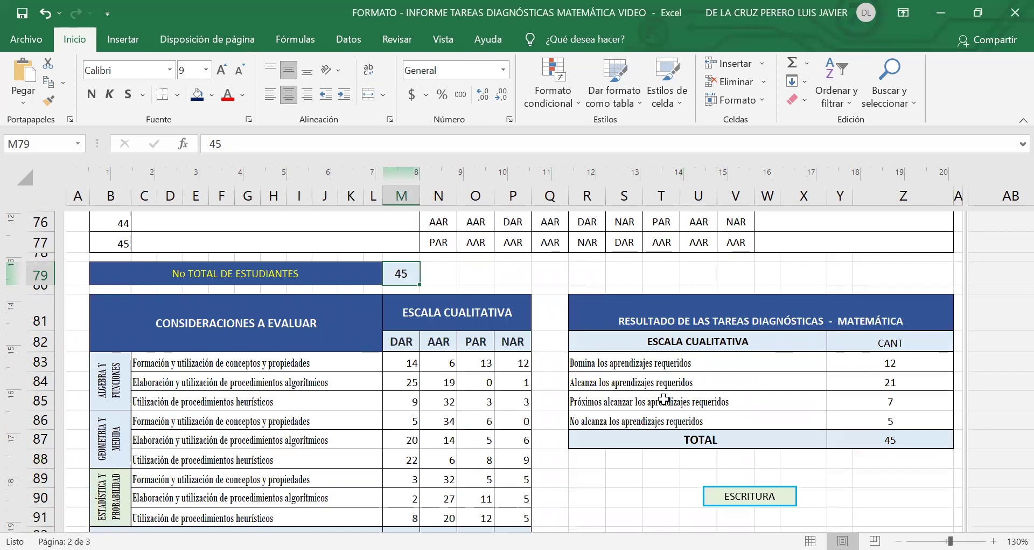
{"action": "scroll", "coordinate": [669, 395], "scroll_direction": "down", "scroll_amount": 1}
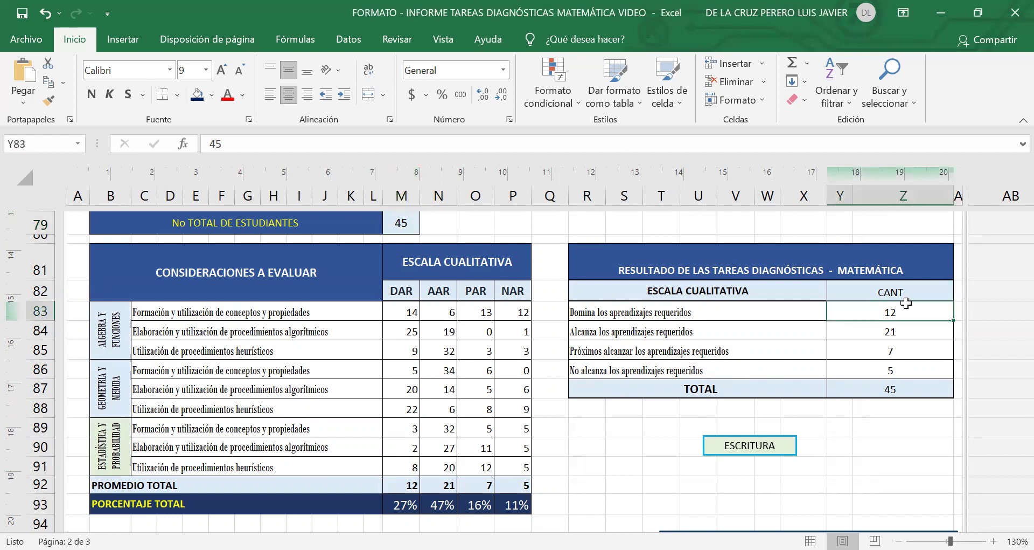
{"action": "left_click_drag", "start_coordinate": [907, 307], "coordinate": [907, 366]}
{"action": "left_click", "coordinate": [907, 391]}
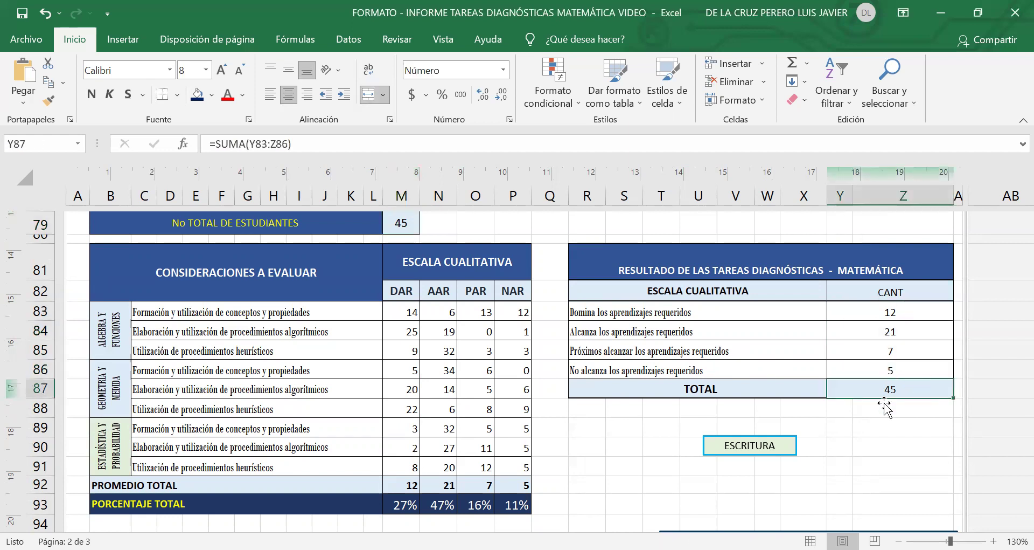
Step: Examine the charts for the three mathematics areas and the overall diagnostic results chart, and return to the student ratings table
{"action": "scroll", "coordinate": [760, 455], "scroll_direction": "down", "scroll_amount": 3}
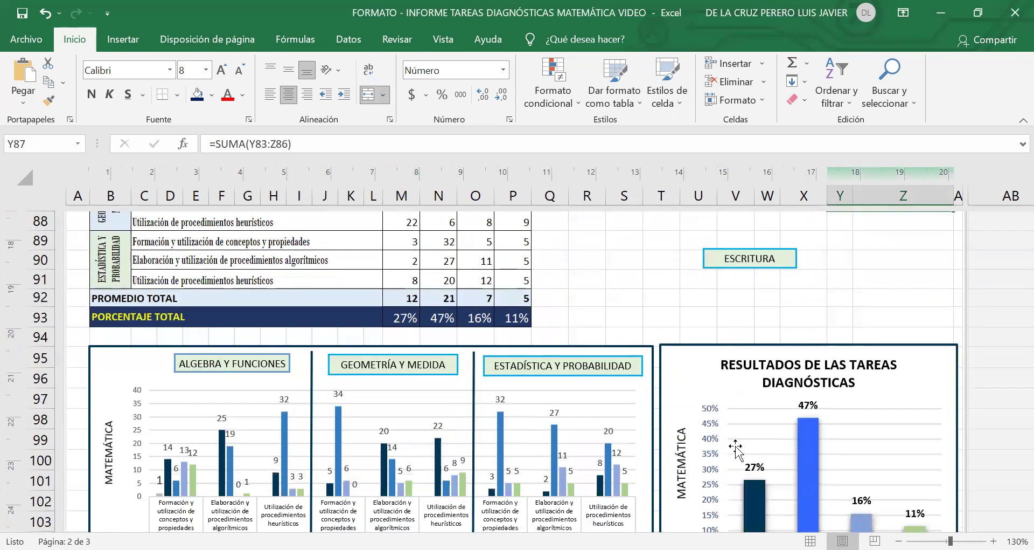
{"action": "scroll", "coordinate": [733, 450], "scroll_direction": "down", "scroll_amount": 1}
{"action": "scroll", "coordinate": [733, 450], "scroll_direction": "down", "scroll_amount": 1}
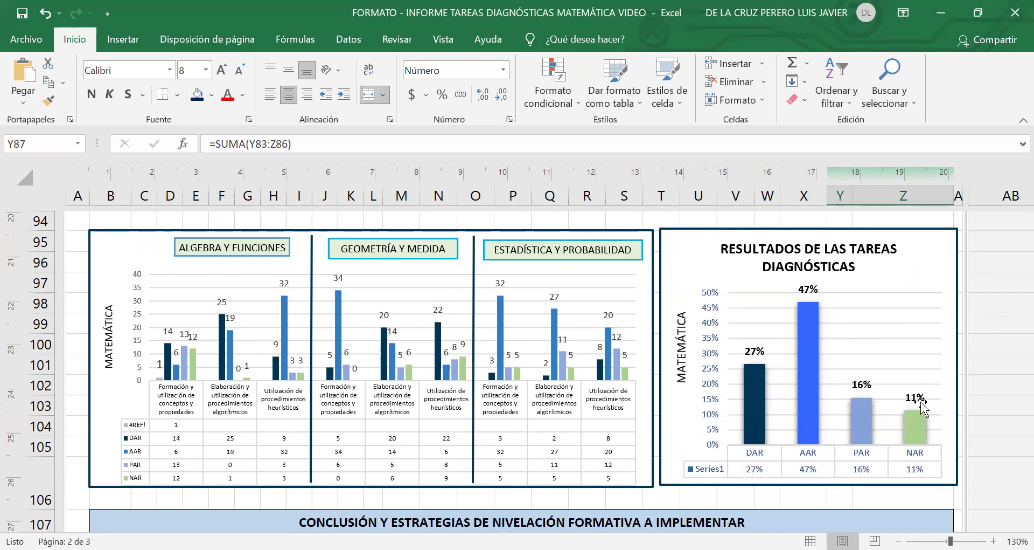
{"action": "scroll", "coordinate": [770, 423], "scroll_direction": "down", "scroll_amount": 1}
{"action": "scroll", "coordinate": [771, 423], "scroll_direction": "up", "scroll_amount": 1}
{"action": "scroll", "coordinate": [770, 423], "scroll_direction": "up", "scroll_amount": 2}
{"action": "scroll", "coordinate": [530, 429], "scroll_direction": "up", "scroll_amount": 7}
{"action": "scroll", "coordinate": [535, 430], "scroll_direction": "up", "scroll_amount": 12}
{"action": "scroll", "coordinate": [515, 398], "scroll_direction": "up", "scroll_amount": 1}
{"action": "scroll", "coordinate": [410, 450], "scroll_direction": "down", "scroll_amount": 1}
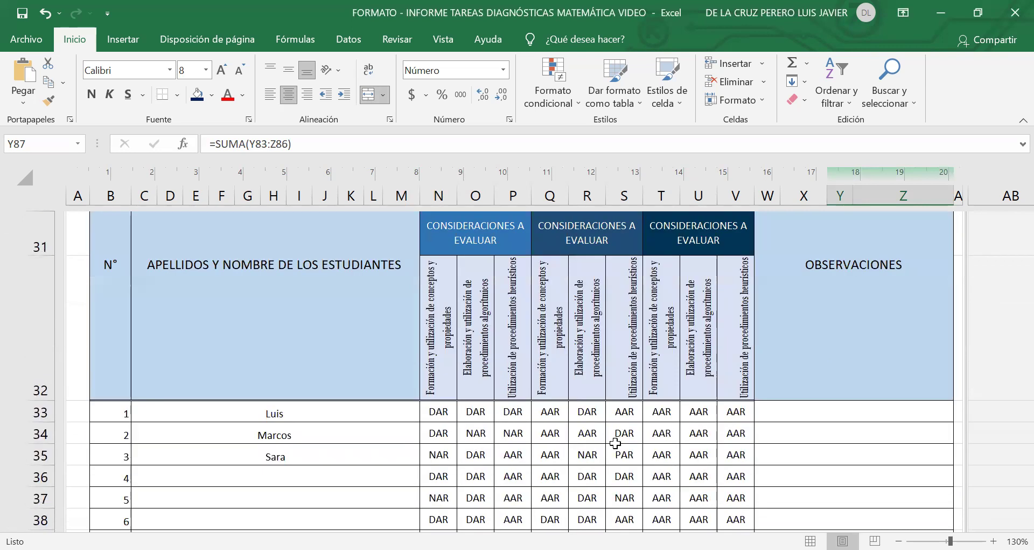
Step: Examine the conclusion and formative levelling strategies section and the DATOS, NOMBRE and FIRMA table at the end of the report
{"action": "scroll", "coordinate": [636, 446], "scroll_direction": "down", "scroll_amount": 9}
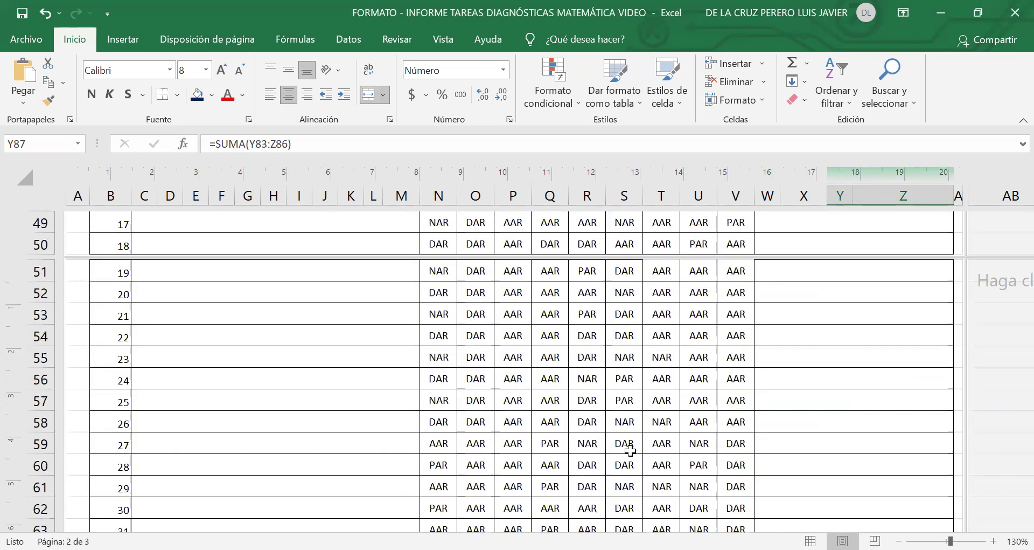
{"action": "scroll", "coordinate": [630, 451], "scroll_direction": "down", "scroll_amount": 10}
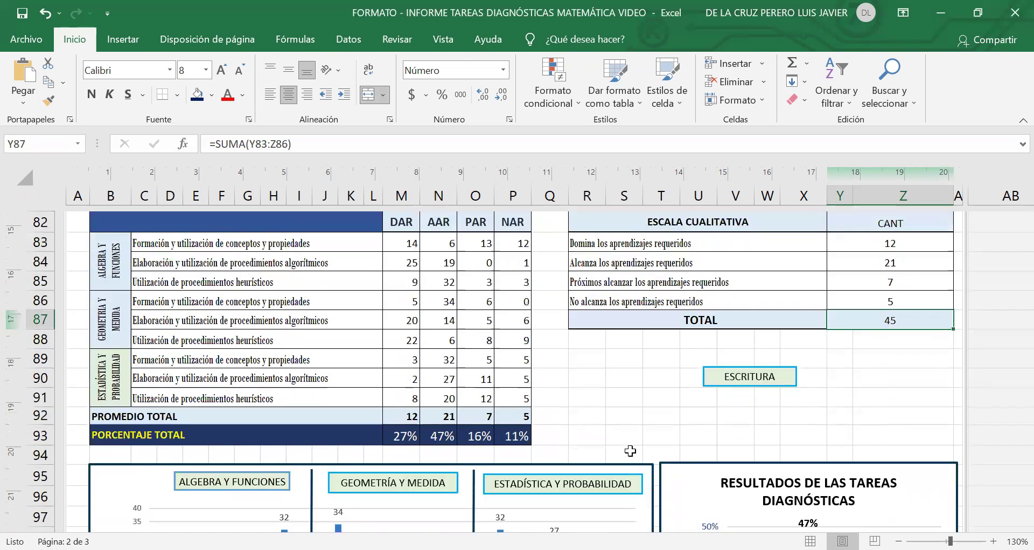
{"action": "scroll", "coordinate": [630, 453], "scroll_direction": "down", "scroll_amount": 4}
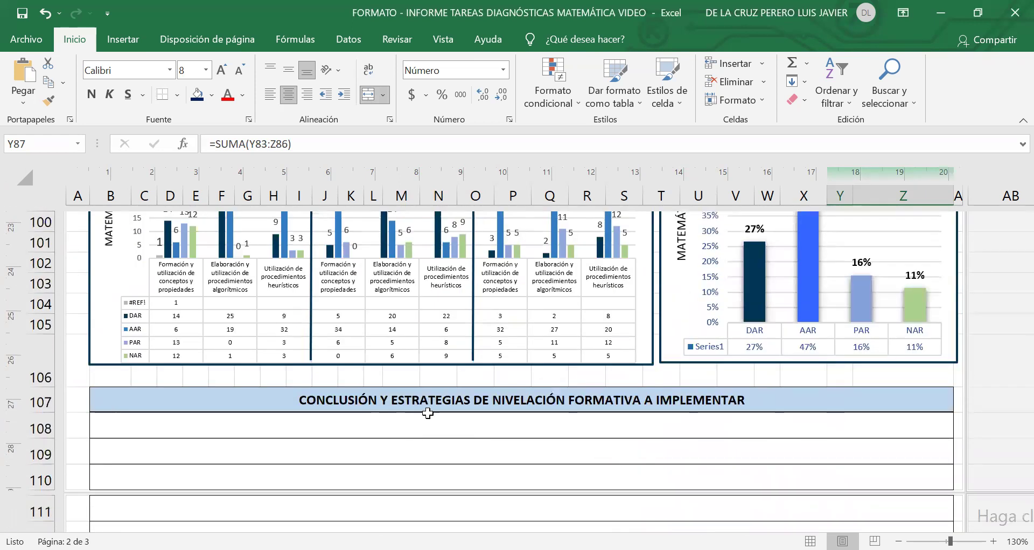
{"action": "scroll", "coordinate": [593, 412], "scroll_direction": "down", "scroll_amount": 2}
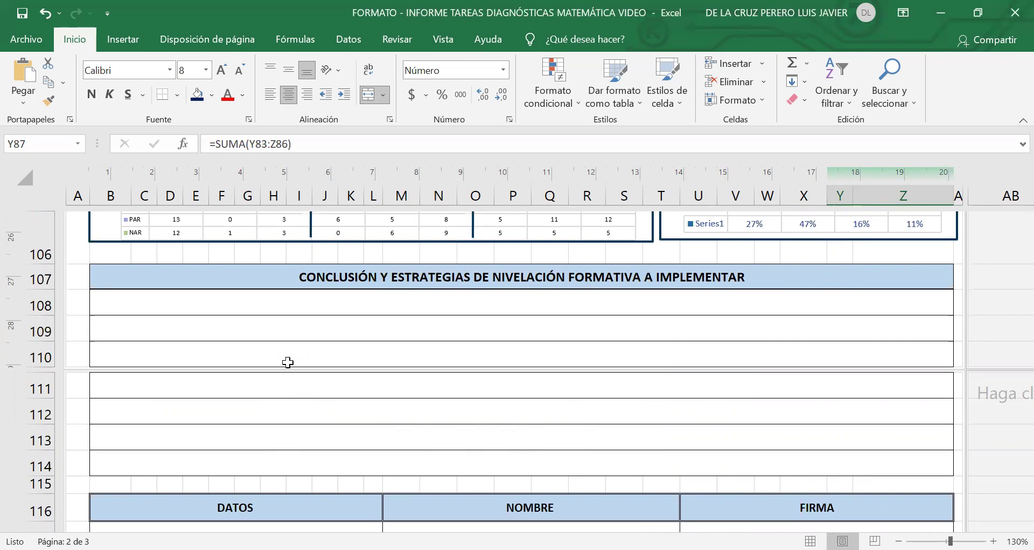
{"action": "scroll", "coordinate": [307, 363], "scroll_direction": "down", "scroll_amount": 2}
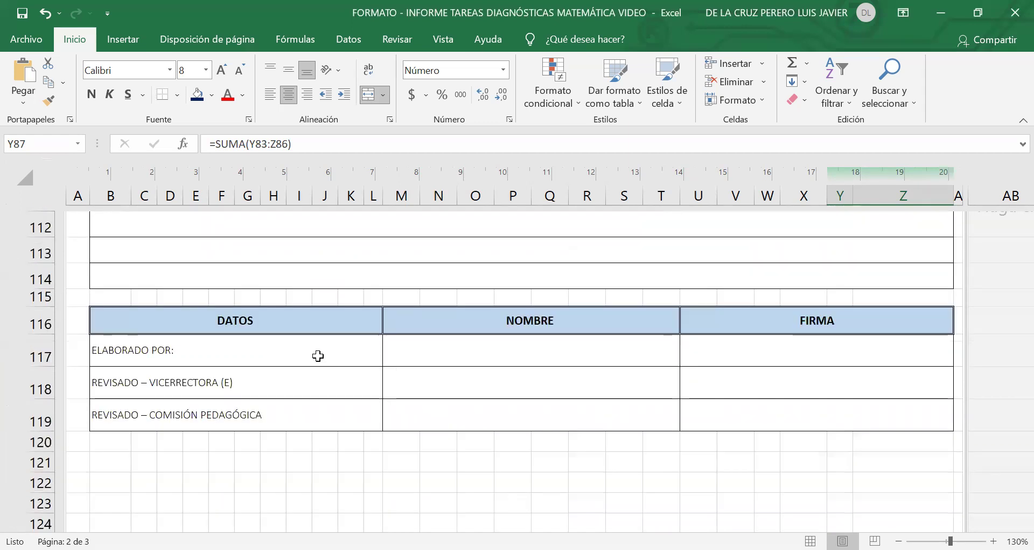
{"action": "scroll", "coordinate": [351, 360], "scroll_direction": "up", "scroll_amount": 1}
{"action": "scroll", "coordinate": [378, 364], "scroll_direction": "up", "scroll_amount": 1}
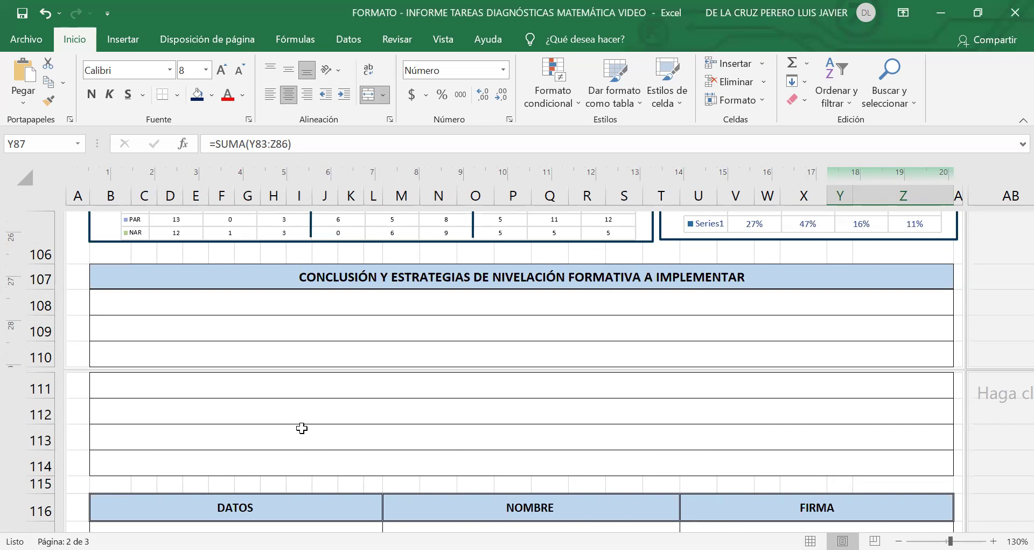
{"action": "scroll", "coordinate": [323, 431], "scroll_direction": "down", "scroll_amount": 1}
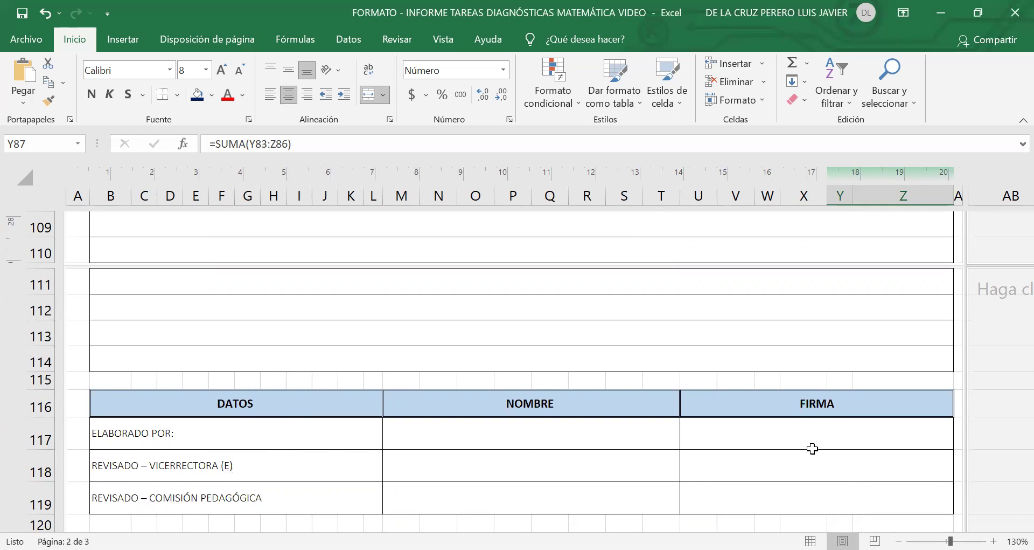
Step: Look back over the rating scale and student ratings, and return to the DATOS INFORMATIVOS section at the start of the report
{"action": "scroll", "coordinate": [813, 449], "scroll_direction": "up", "scroll_amount": 18}
{"action": "scroll", "coordinate": [813, 447], "scroll_direction": "up", "scroll_amount": 12}
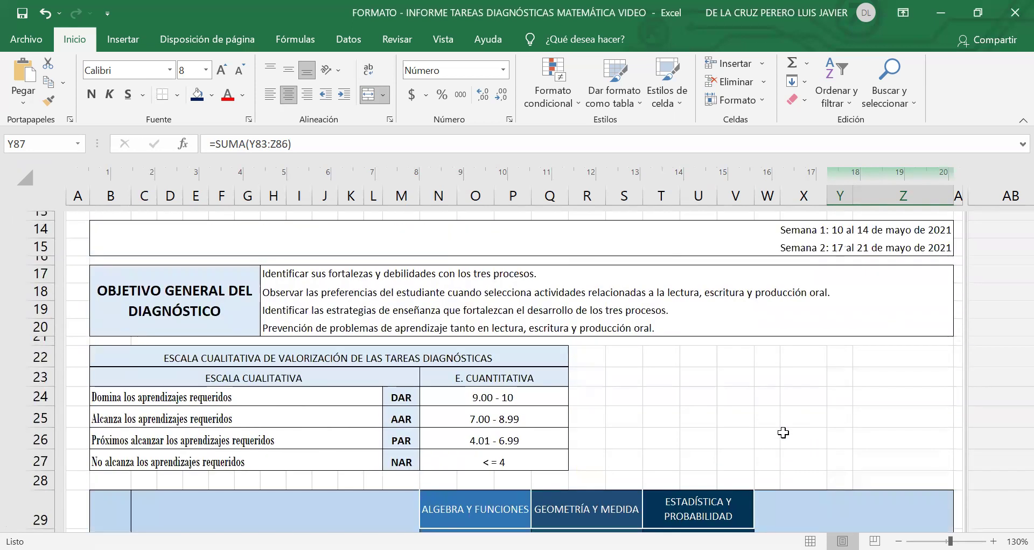
{"action": "scroll", "coordinate": [783, 432], "scroll_direction": "down", "scroll_amount": 6}
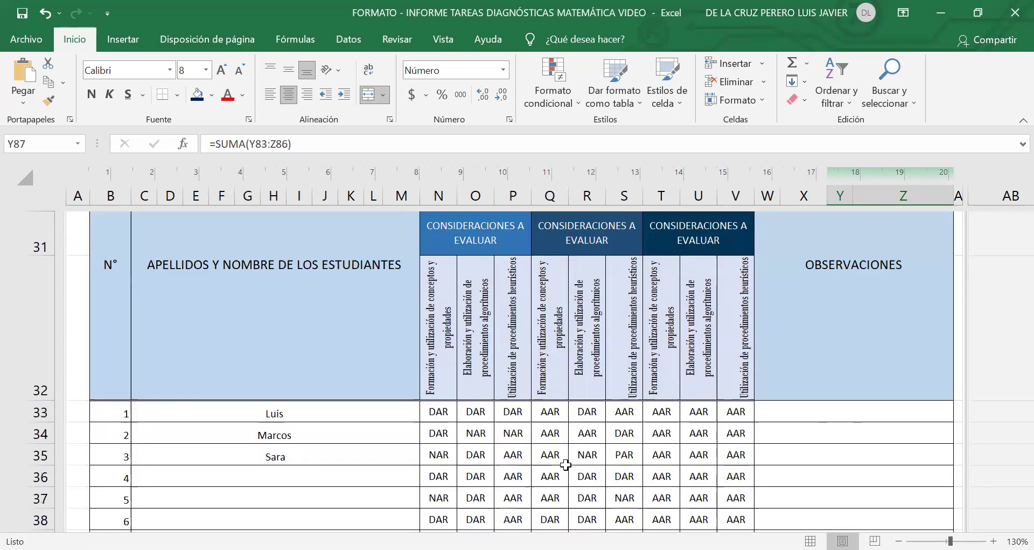
{"action": "scroll", "coordinate": [566, 464], "scroll_direction": "up", "scroll_amount": 10}
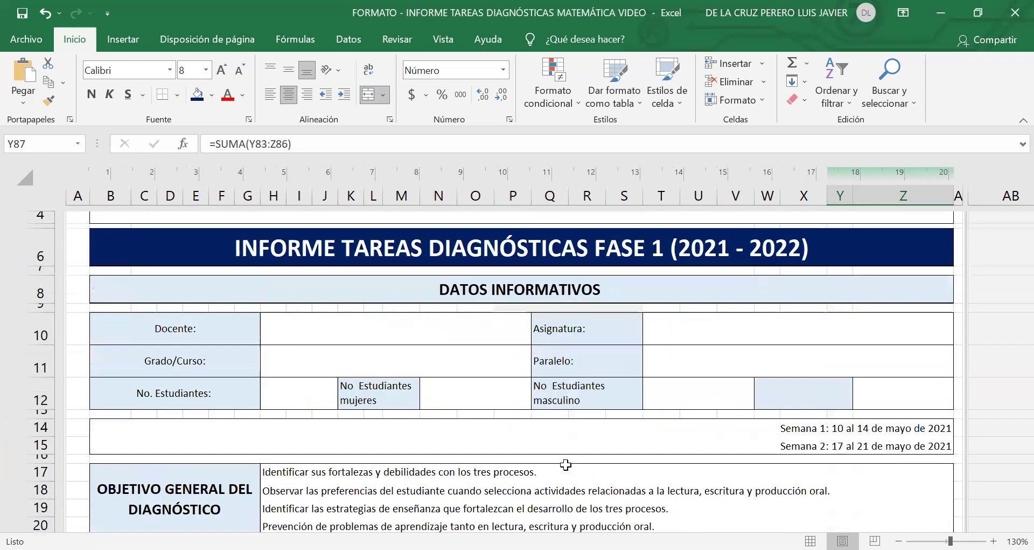